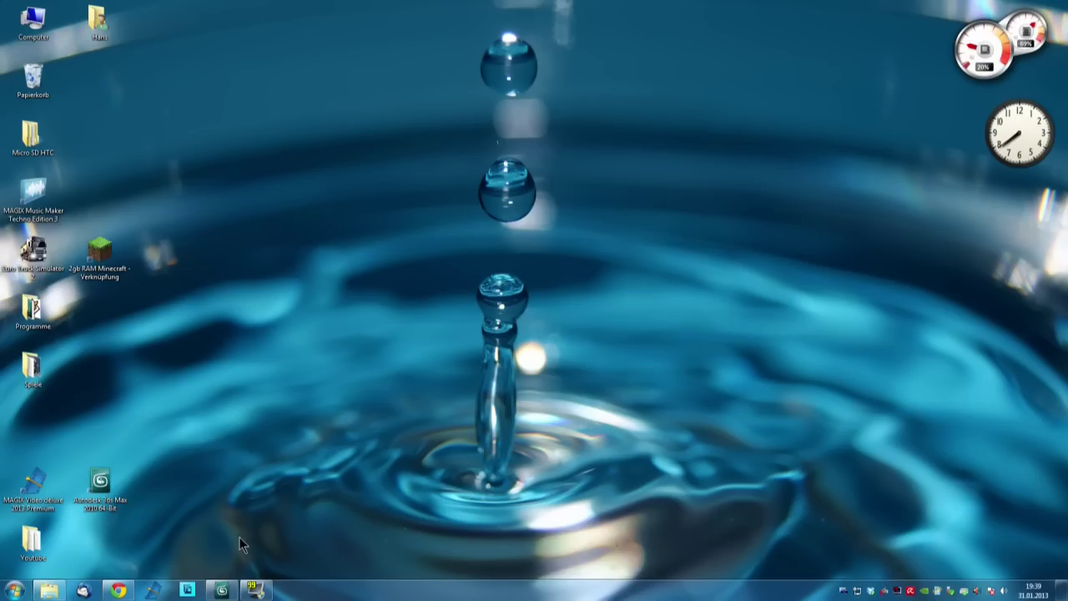
Step: Switch to 3ds Max, close the rendered frame window and show all four viewports with the front view enlarged
{"action": "left_click", "coordinate": [226, 594]}
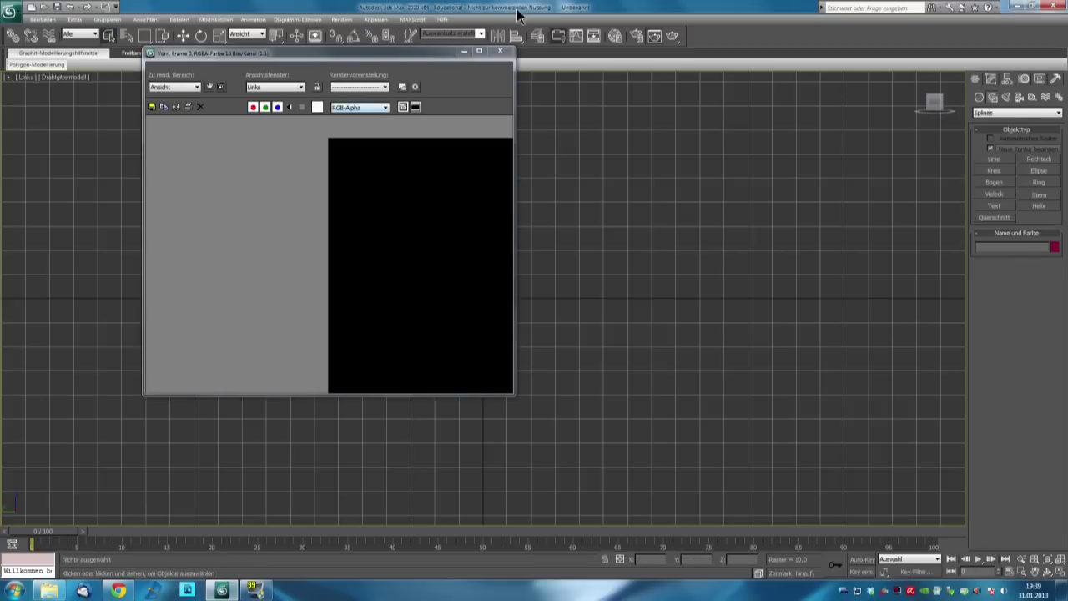
{"action": "left_click", "coordinate": [499, 53]}
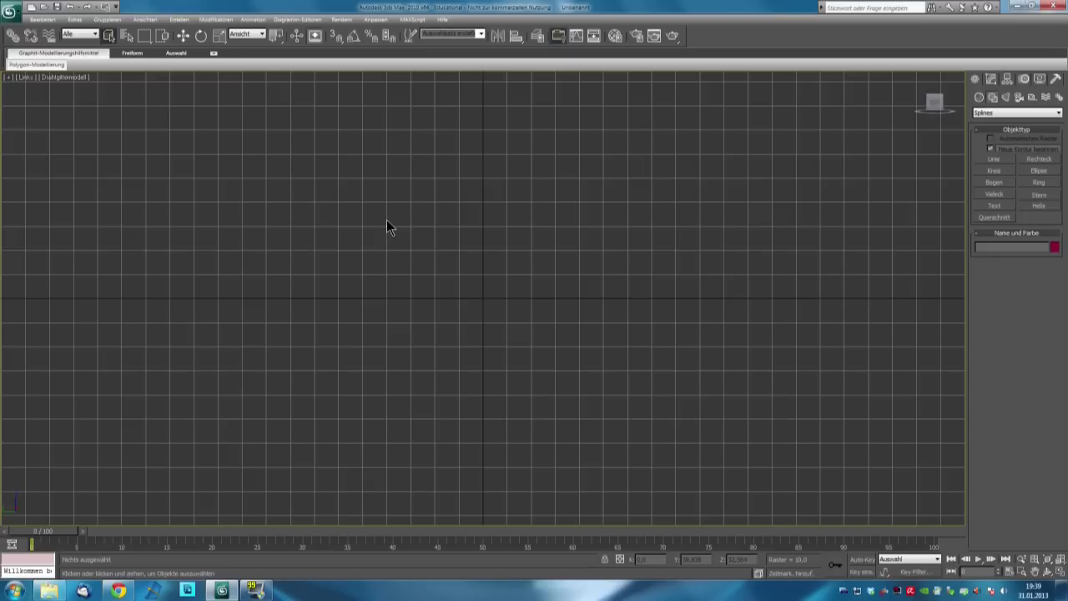
{"action": "key", "text": "alt+w"}
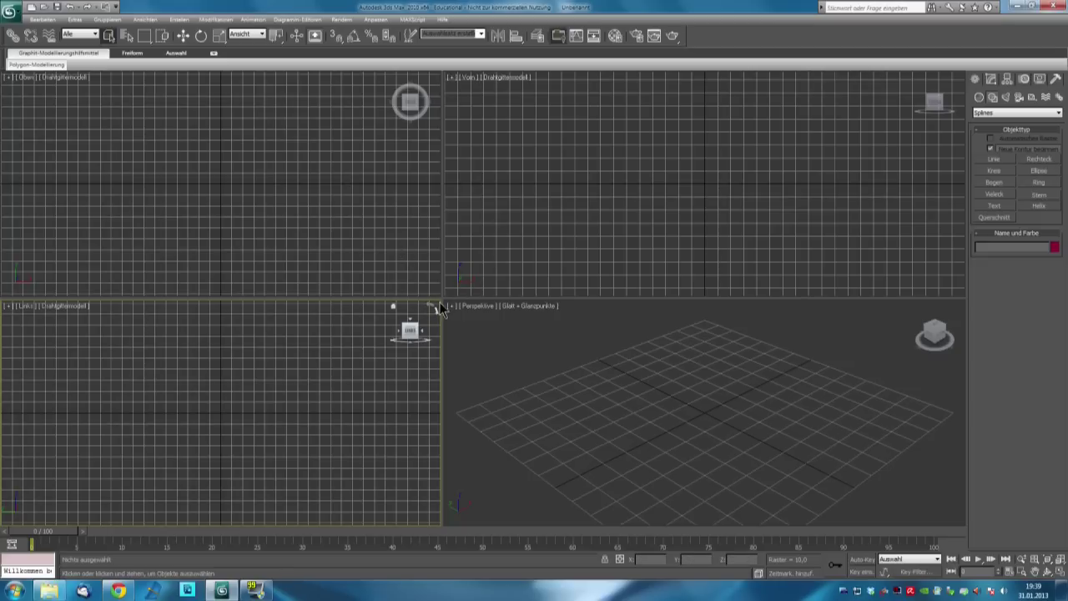
{"action": "left_click_drag", "start_coordinate": [440, 296], "coordinate": [182, 411]}
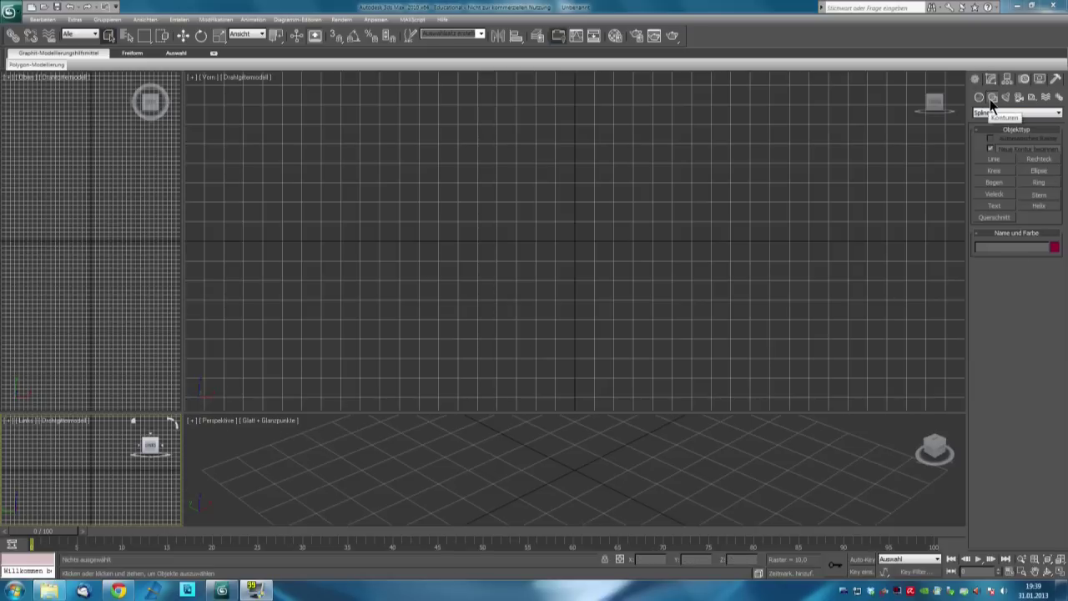
Step: Draw an open line in the front view as a half-profile: thin foot about 92 units wide, upright stem, sloping top about 145 units wide
{"action": "left_click", "coordinate": [994, 158]}
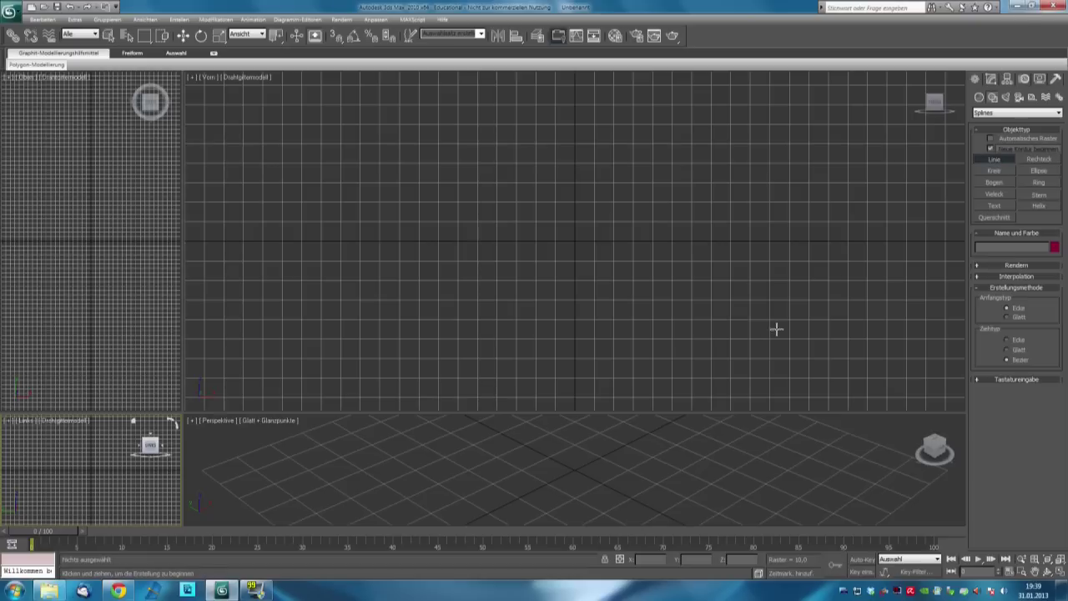
{"action": "middle_click_drag", "start_coordinate": [534, 241], "coordinate": [615, 347]}
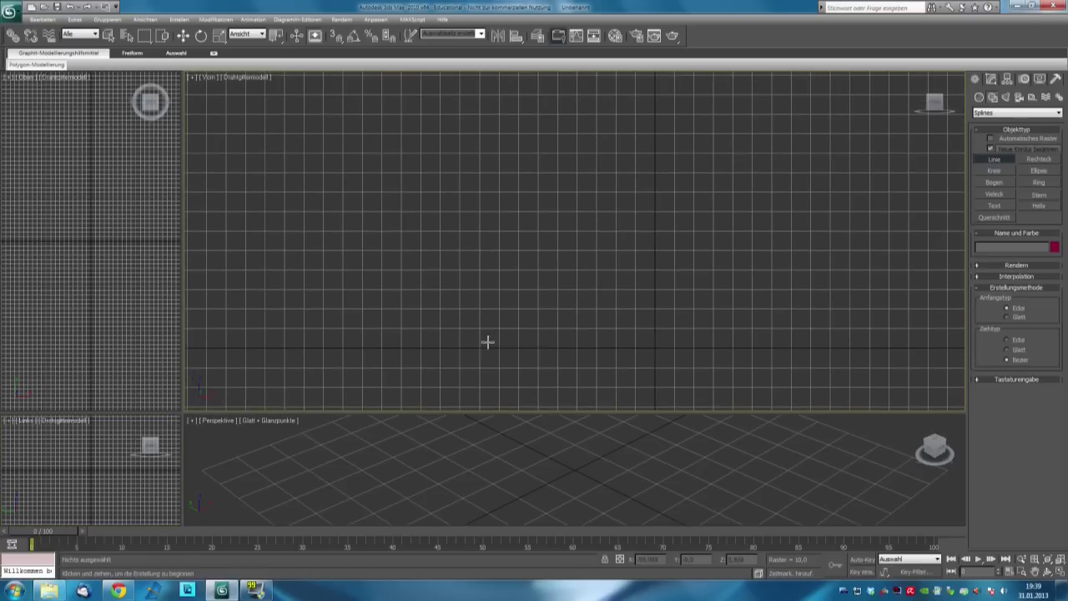
{"action": "left_click", "coordinate": [654, 332]}
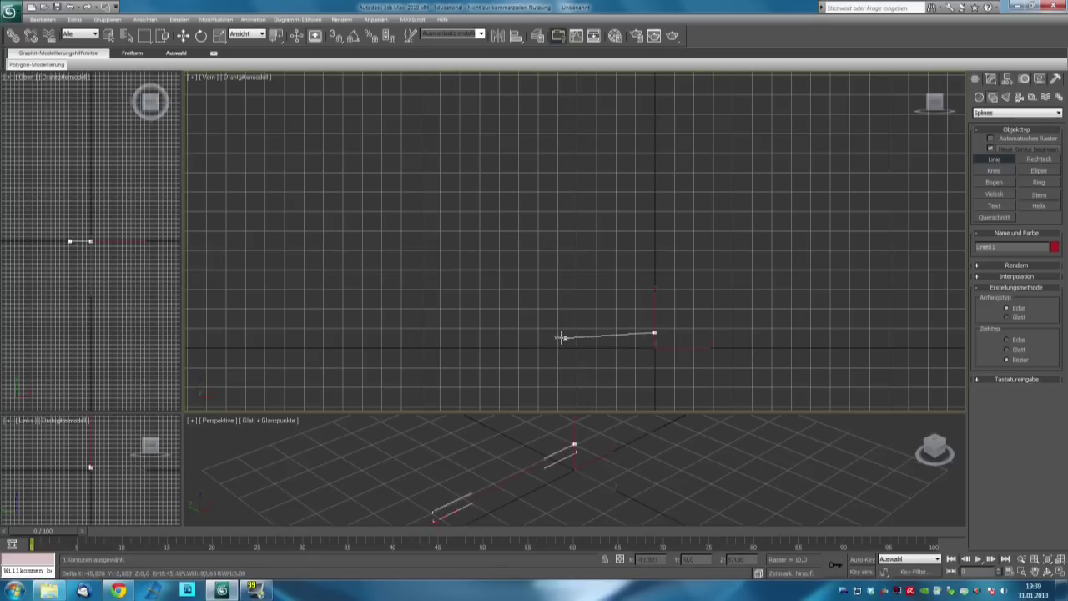
{"action": "left_click", "coordinate": [475, 345]}
{"action": "left_click", "coordinate": [473, 339]}
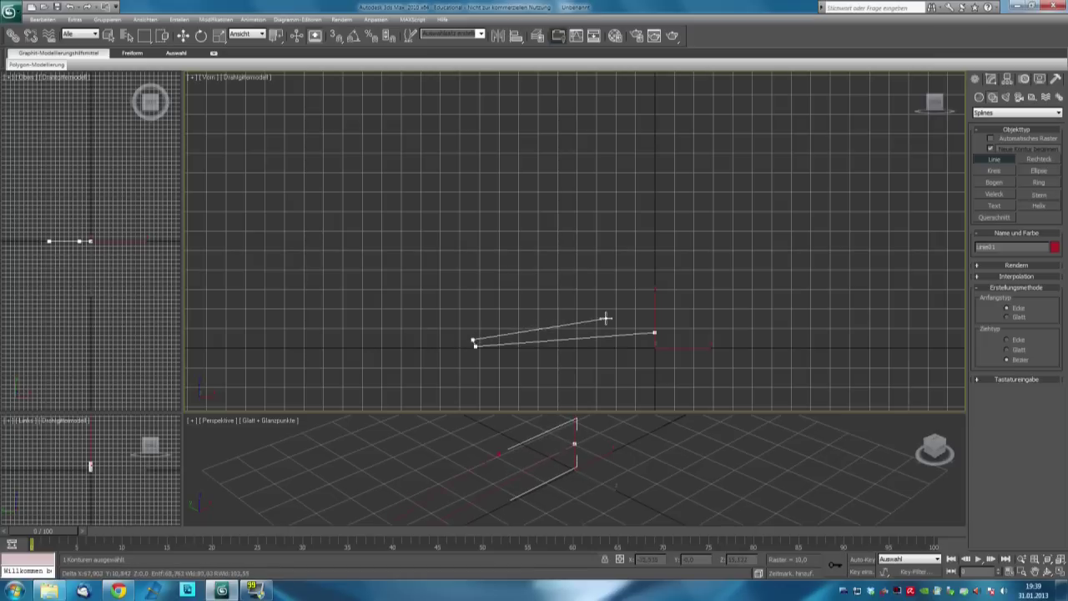
{"action": "left_click", "coordinate": [640, 321]}
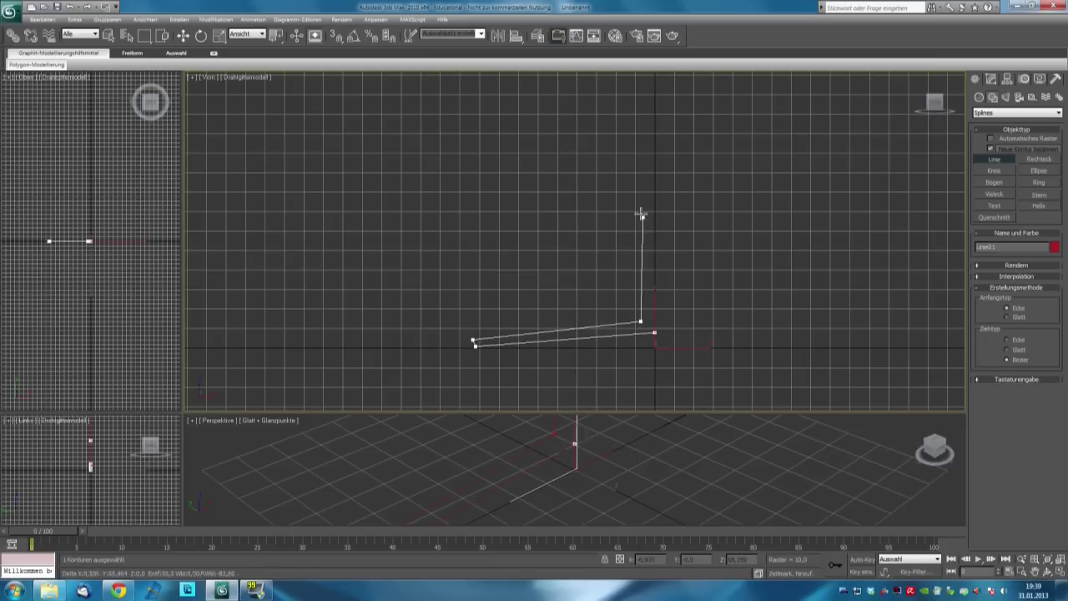
{"action": "left_click", "coordinate": [642, 145]}
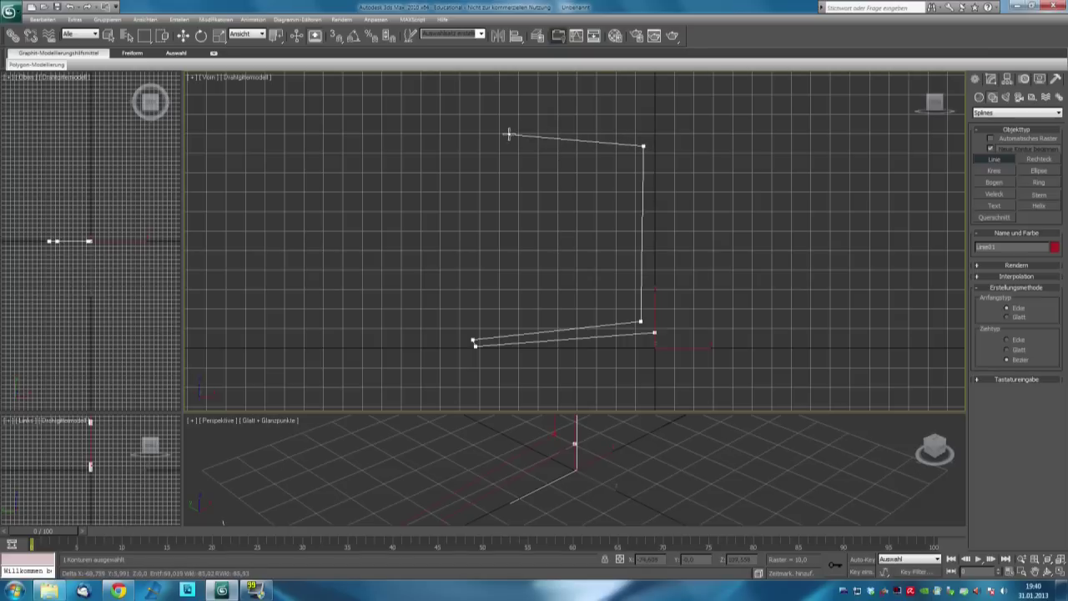
{"action": "left_click", "coordinate": [372, 109]}
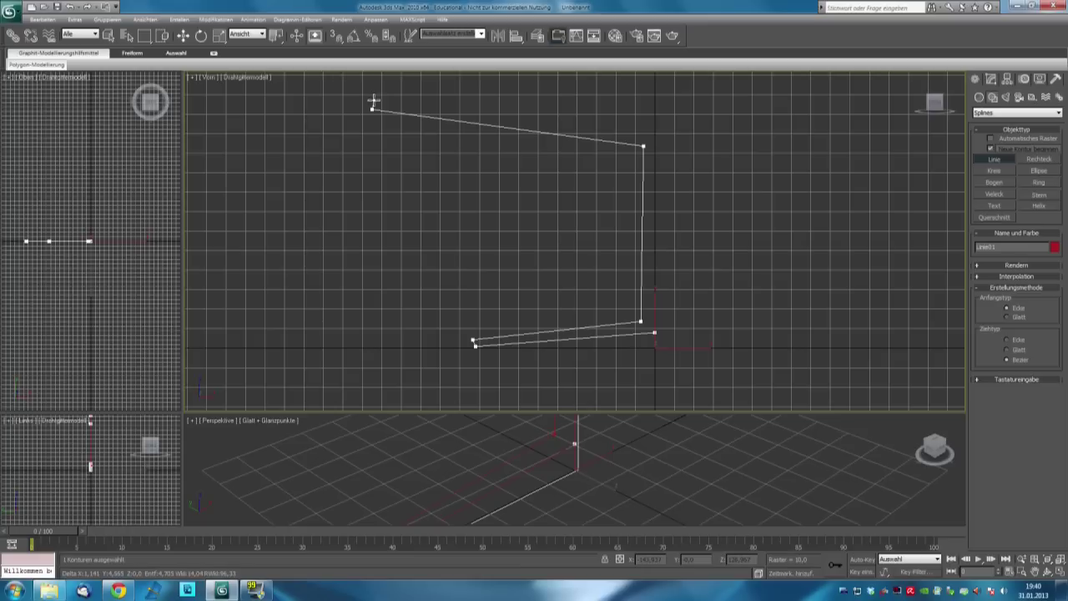
{"action": "left_click", "coordinate": [373, 100]}
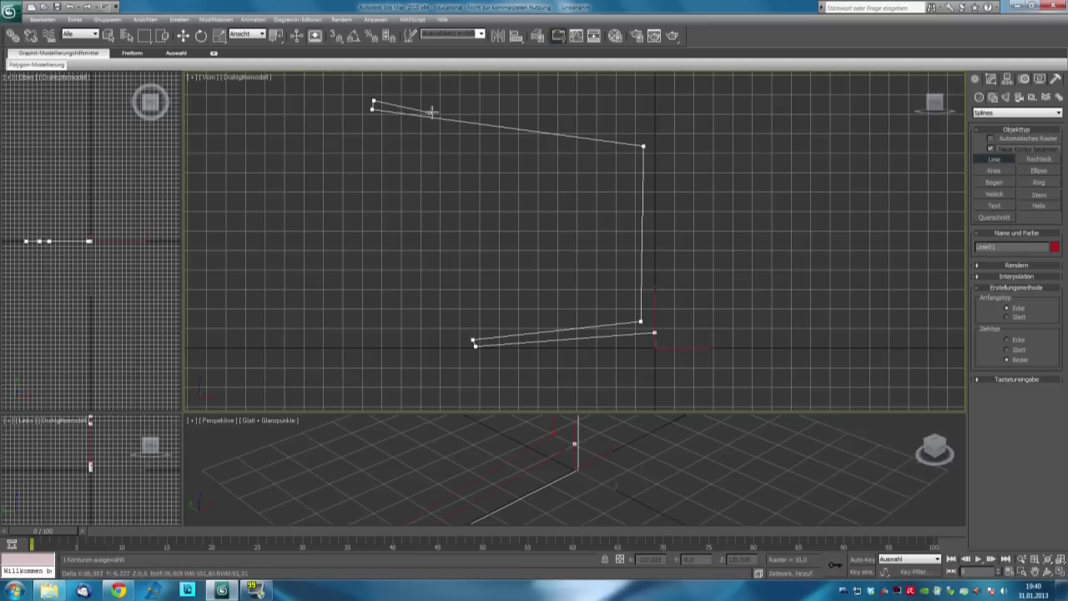
{"action": "left_click", "coordinate": [654, 136]}
{"action": "right_click", "coordinate": [654, 136]}
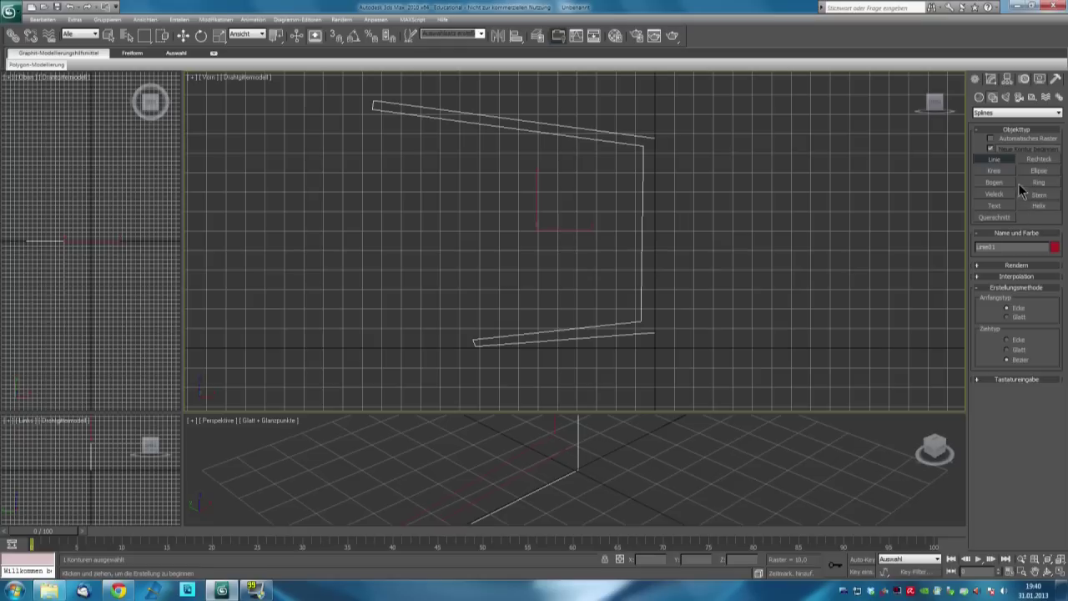
Step: Edit the line at vertex level and convert the upper outer vertex of the foot to a Bezier corner
{"action": "left_click", "coordinate": [992, 78]}
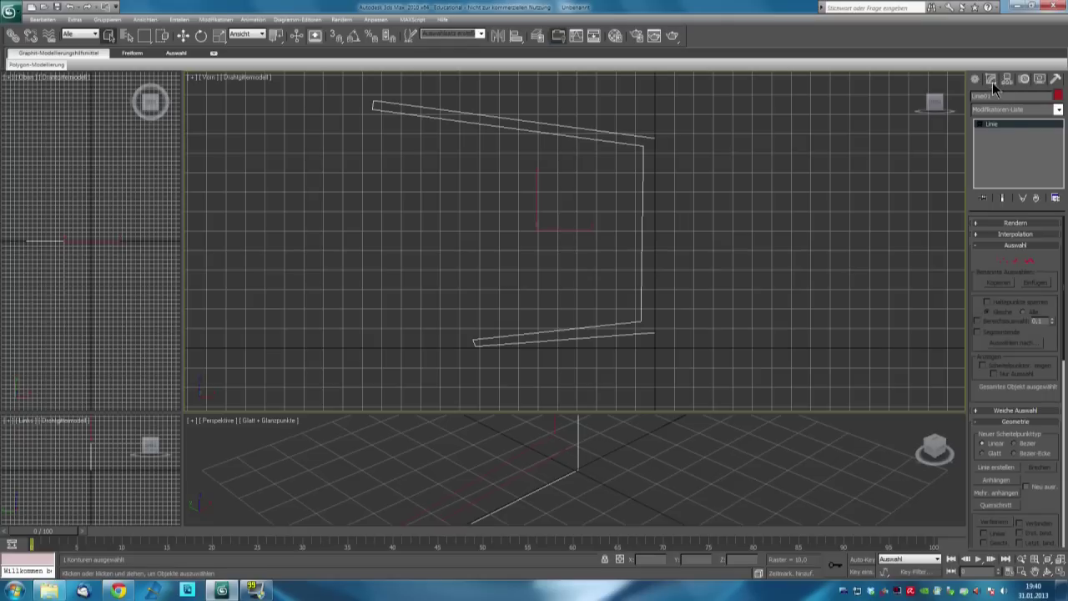
{"action": "left_click", "coordinate": [1002, 262]}
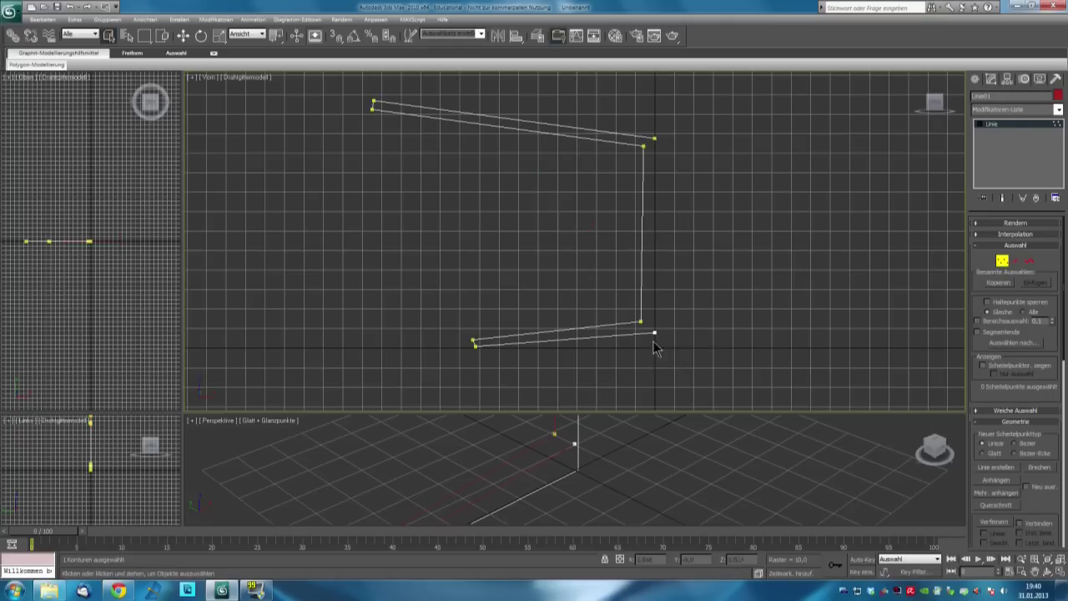
{"action": "left_click", "coordinate": [474, 342]}
{"action": "right_click", "coordinate": [472, 344]}
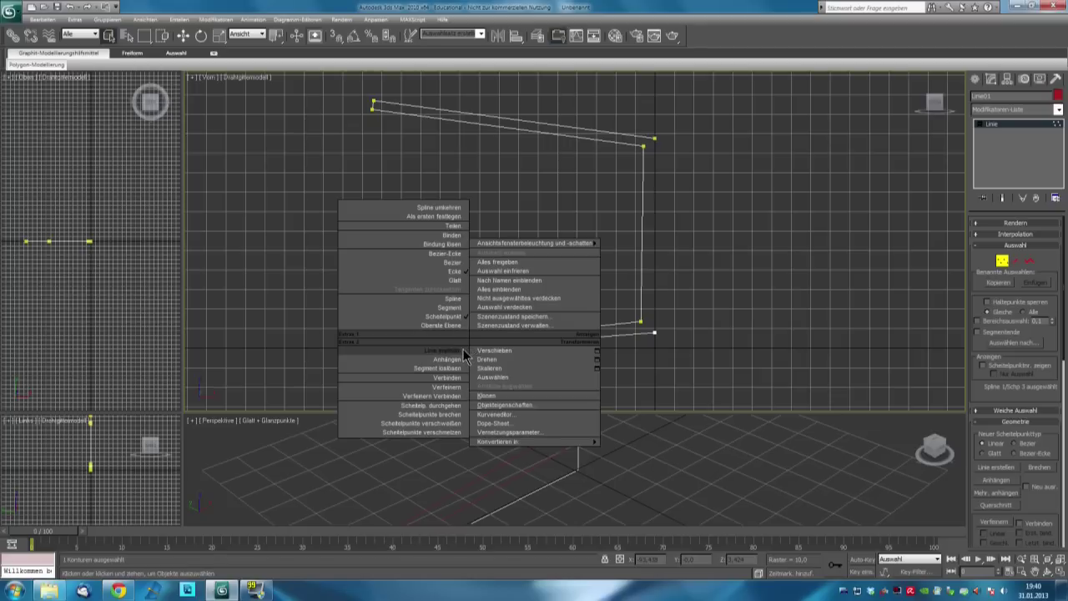
{"action": "left_click", "coordinate": [450, 268]}
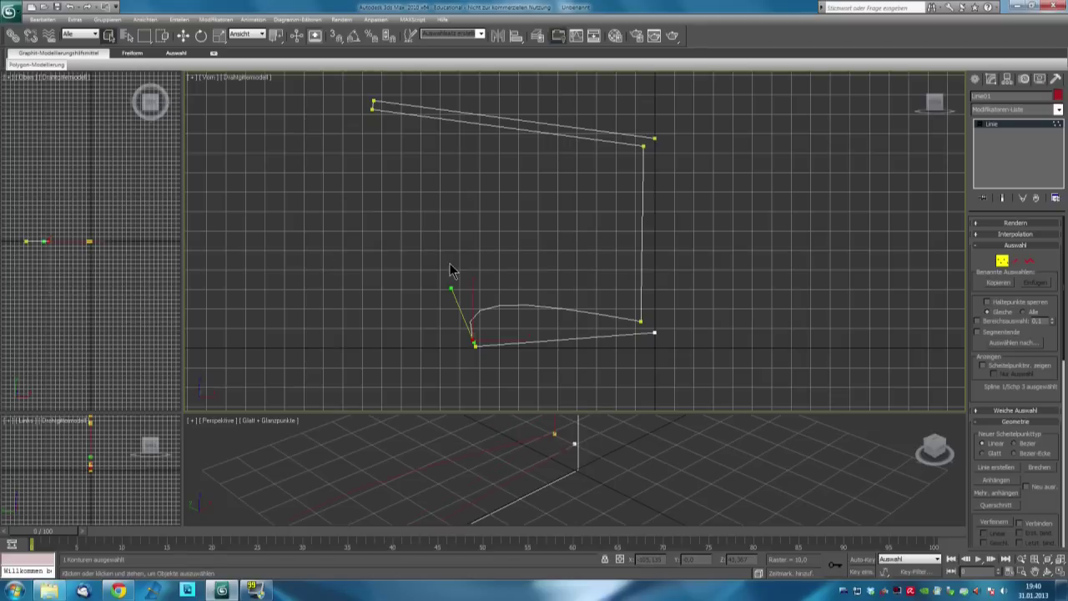
{"action": "right_click", "coordinate": [473, 340]}
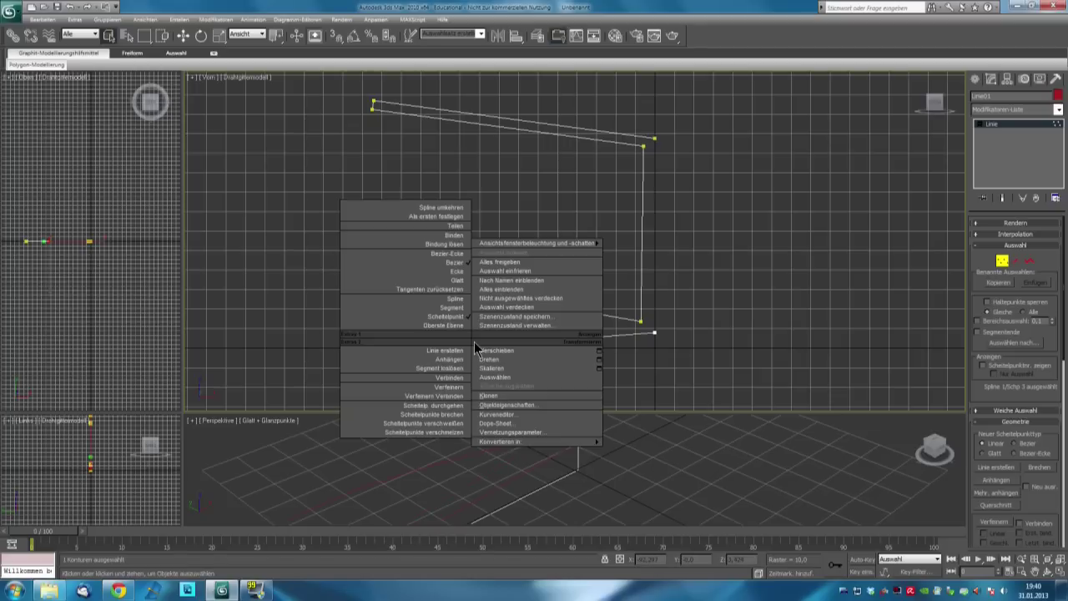
{"action": "left_click", "coordinate": [452, 257]}
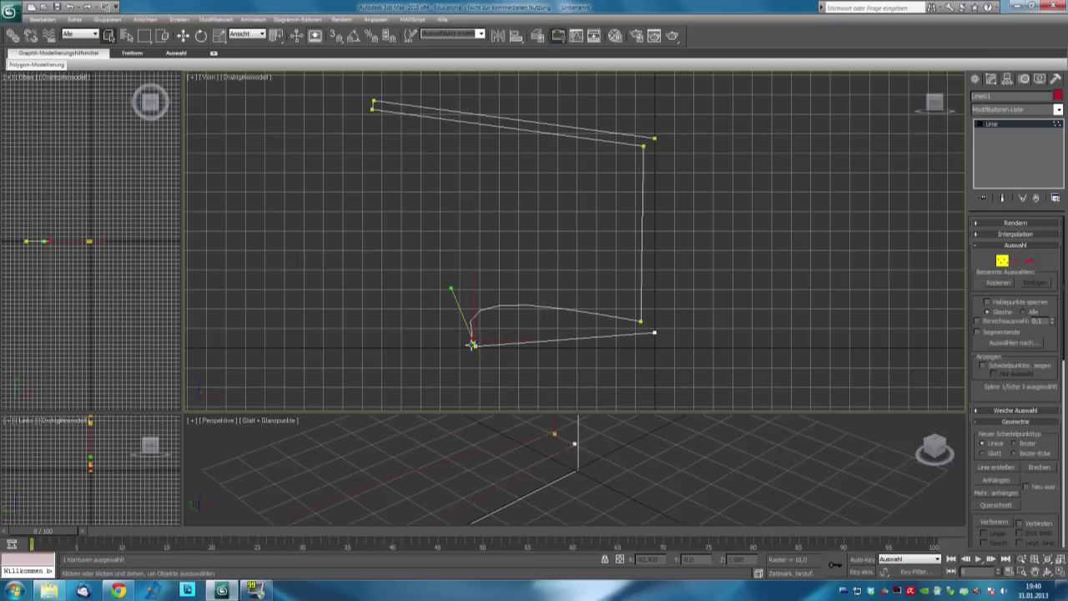
{"action": "left_click", "coordinate": [458, 322]}
Step: Move the long tangent handle of the foot's upper outer vertex inward so the foot's upper edge arches gently toward the stem
{"action": "scroll", "coordinate": [467, 344], "scroll_direction": "up", "scroll_amount": 5}
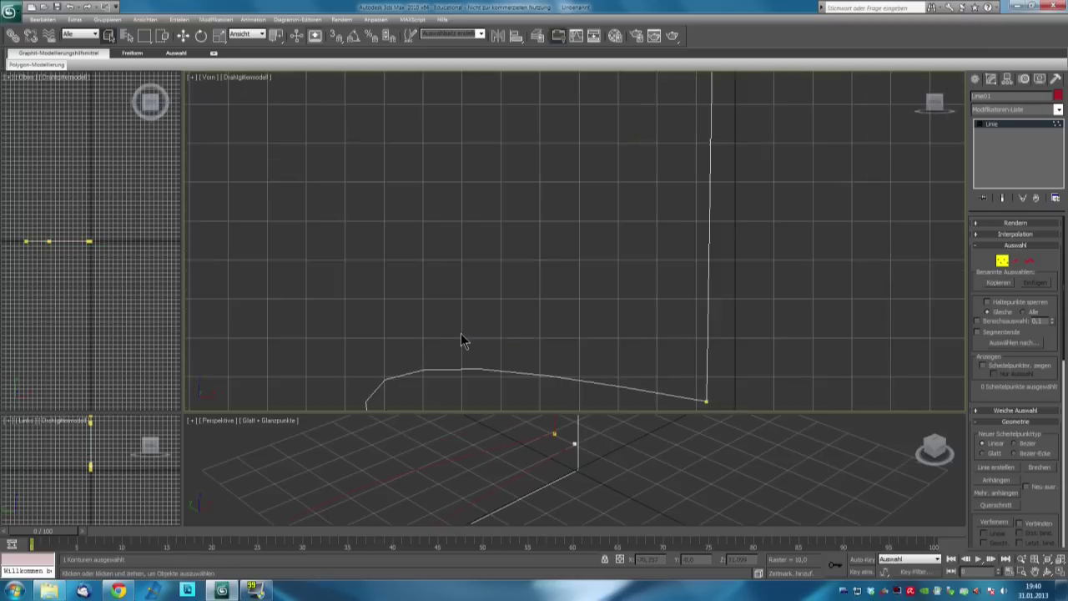
{"action": "scroll", "coordinate": [578, 248], "scroll_direction": "down", "scroll_amount": 5}
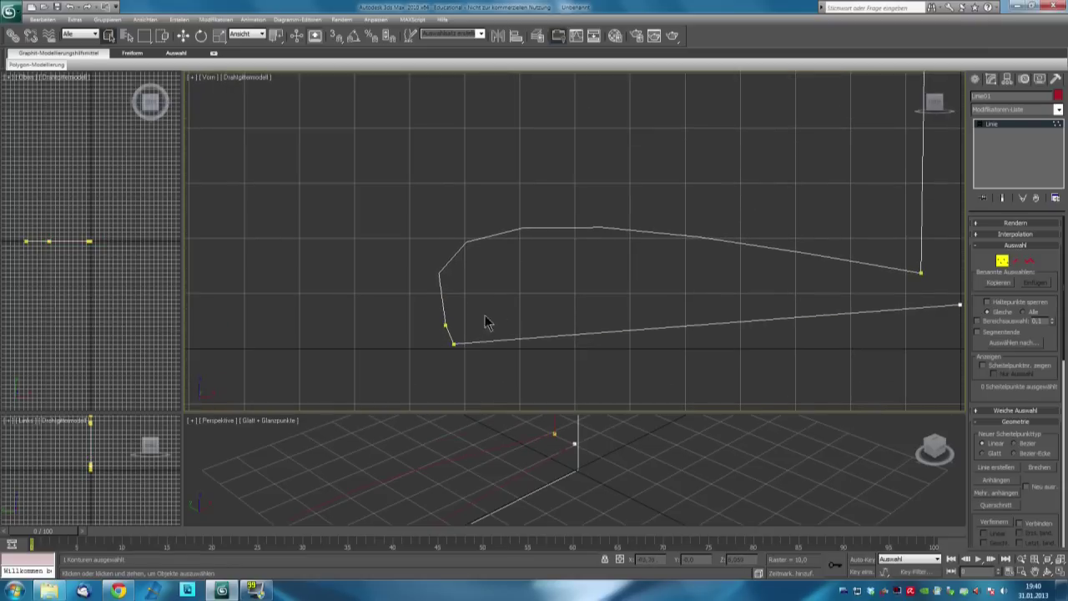
{"action": "left_click", "coordinate": [443, 325]}
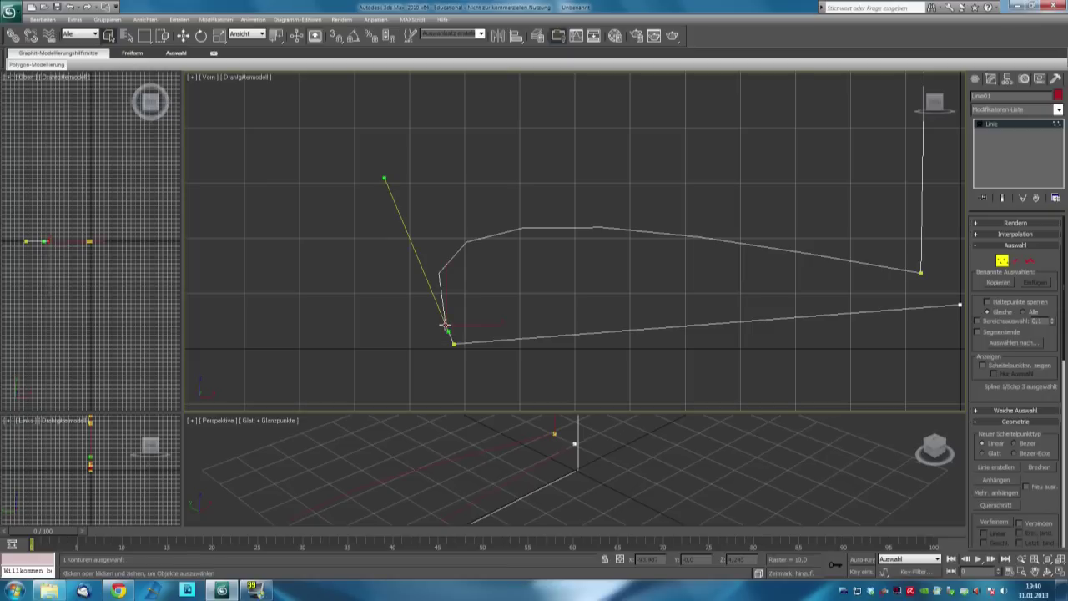
{"action": "right_click", "coordinate": [447, 328]}
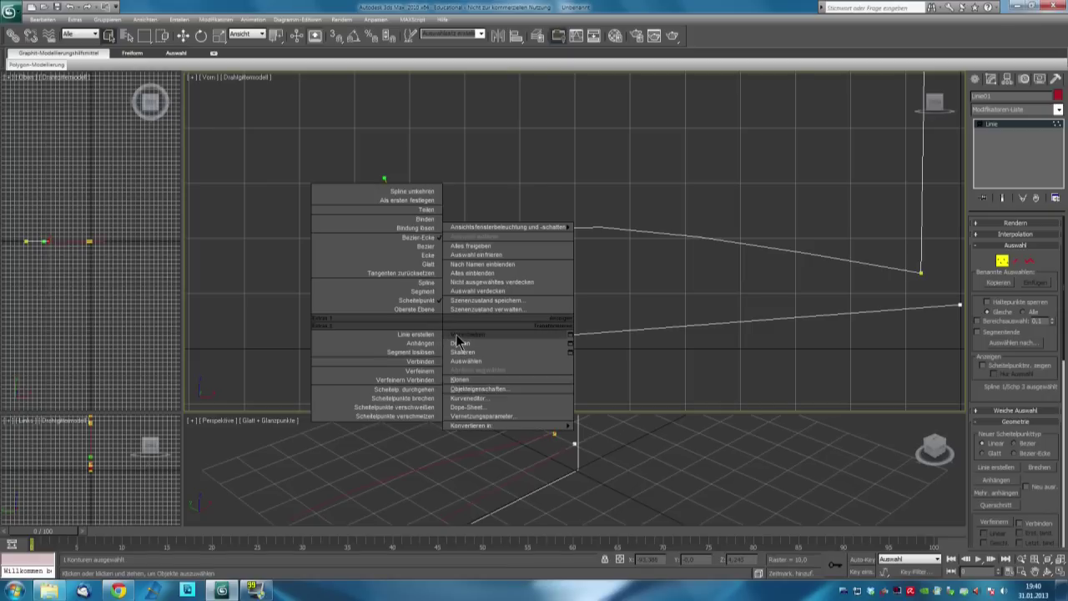
{"action": "left_click", "coordinate": [457, 334]}
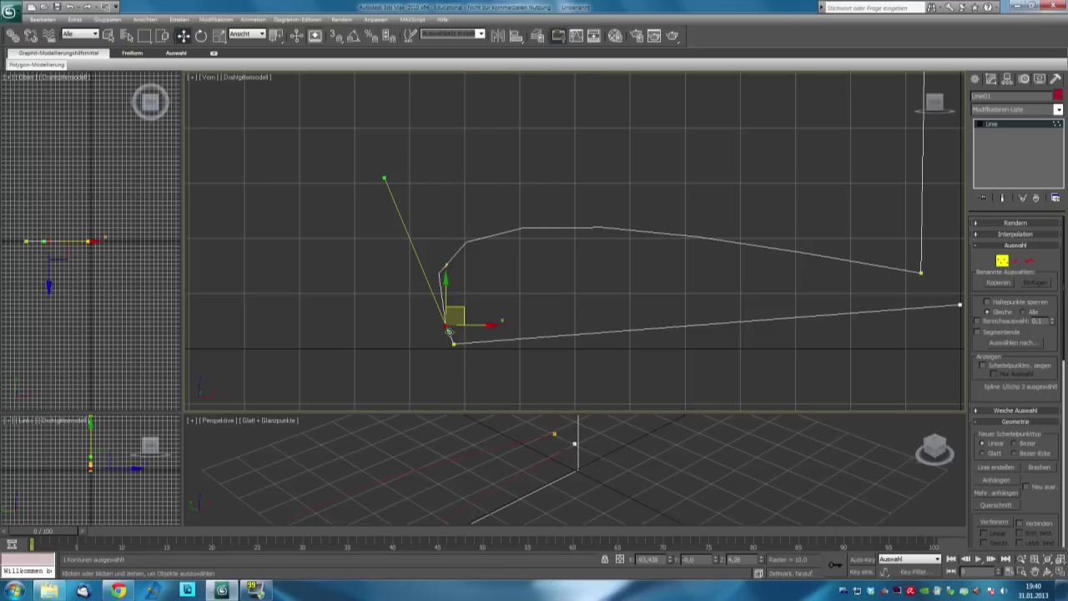
{"action": "left_click_drag", "start_coordinate": [384, 179], "coordinate": [530, 286]}
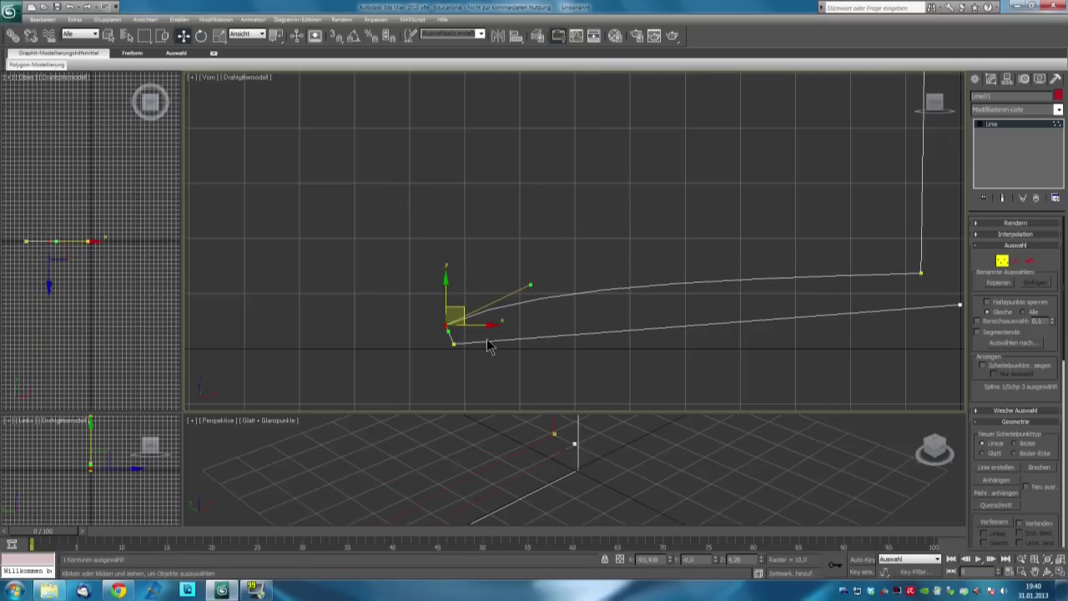
Step: Convert the foot's lower outer vertex to a Bezier corner and raise its inner handle so the underside follows the upper edge
{"action": "right_click", "coordinate": [456, 346]}
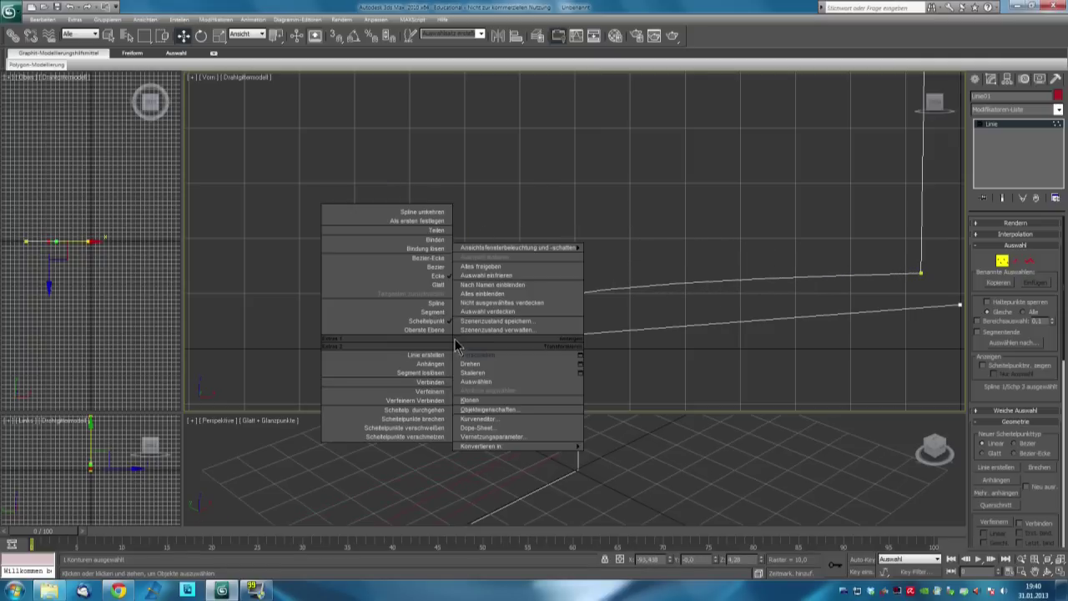
{"action": "left_click", "coordinate": [441, 269]}
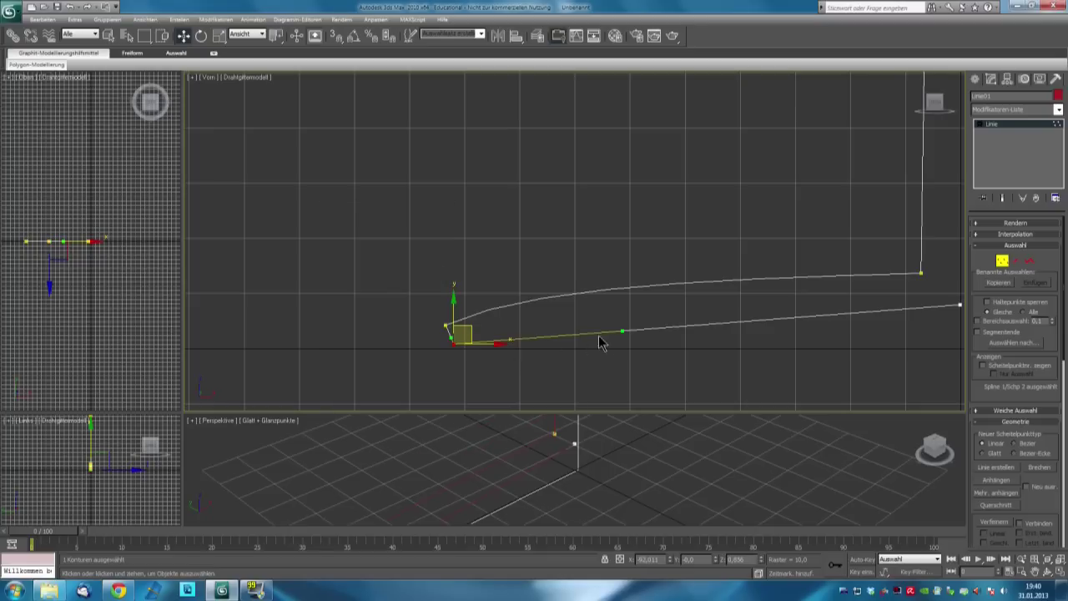
{"action": "left_click_drag", "start_coordinate": [621, 331], "coordinate": [615, 295]}
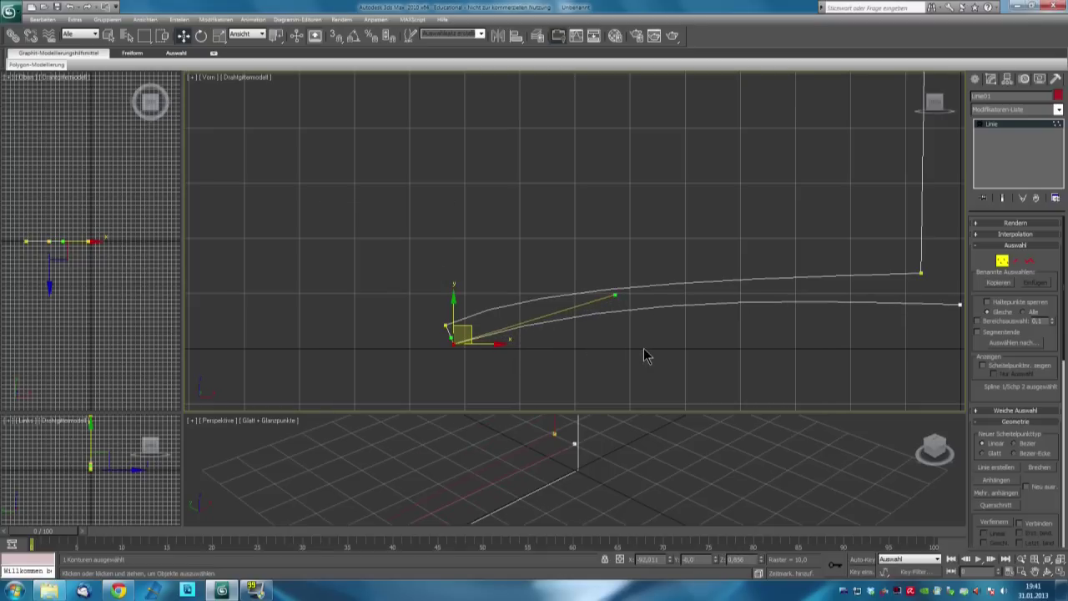
Step: Convert the lower outer vertex of the top section to a Bezier corner and lower its inner handle so the underside sags gently
{"action": "scroll", "coordinate": [639, 355], "scroll_direction": "down", "scroll_amount": 4}
{"action": "middle_click_drag", "start_coordinate": [665, 233], "coordinate": [599, 442]}
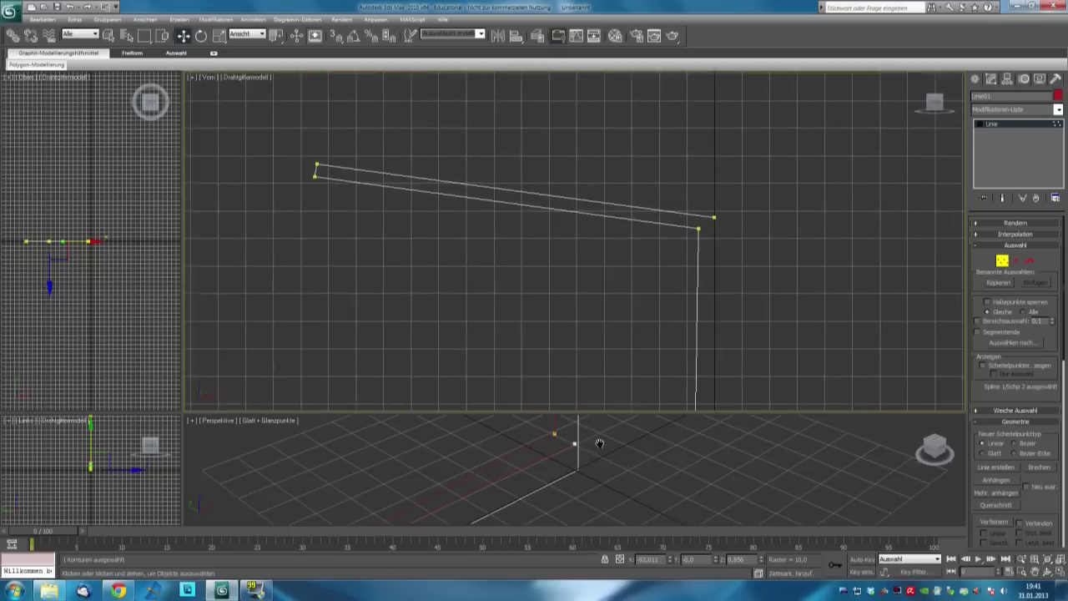
{"action": "right_click", "coordinate": [322, 181]}
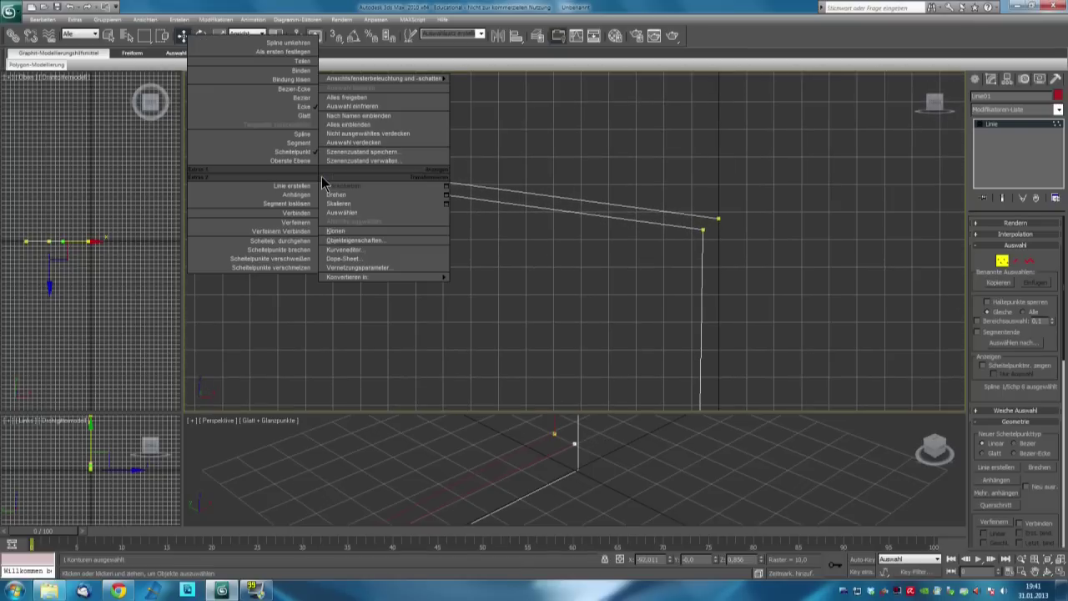
{"action": "left_click", "coordinate": [304, 98]}
{"action": "left_click_drag", "start_coordinate": [446, 194], "coordinate": [436, 219]}
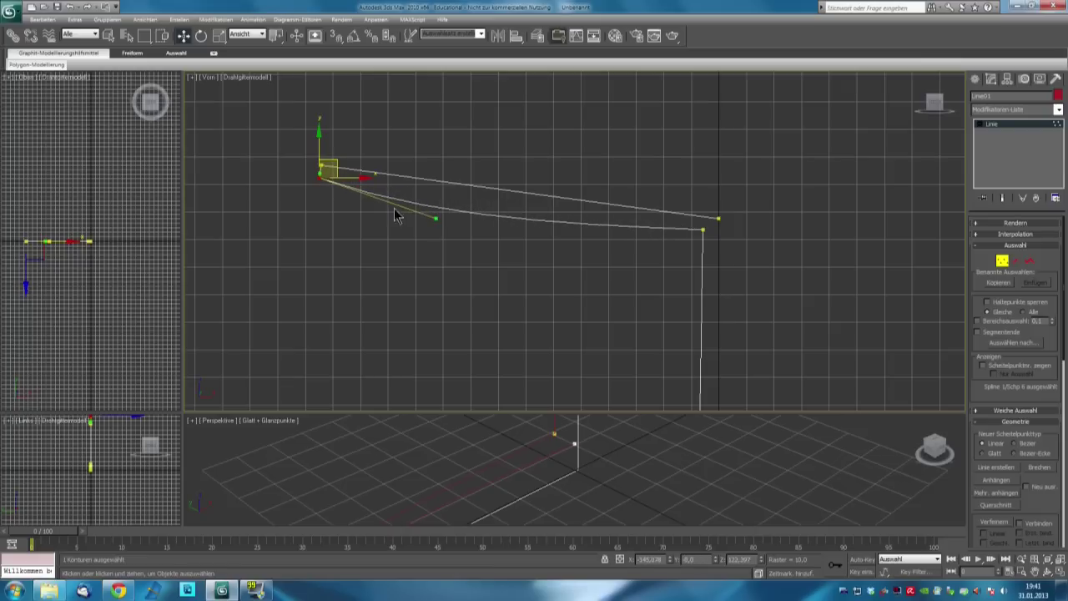
Step: Convert the upper outer vertex of the top section to a Bezier corner and curve its edge parallel to the underside
{"action": "left_click", "coordinate": [286, 166]}
{"action": "right_click", "coordinate": [324, 171]}
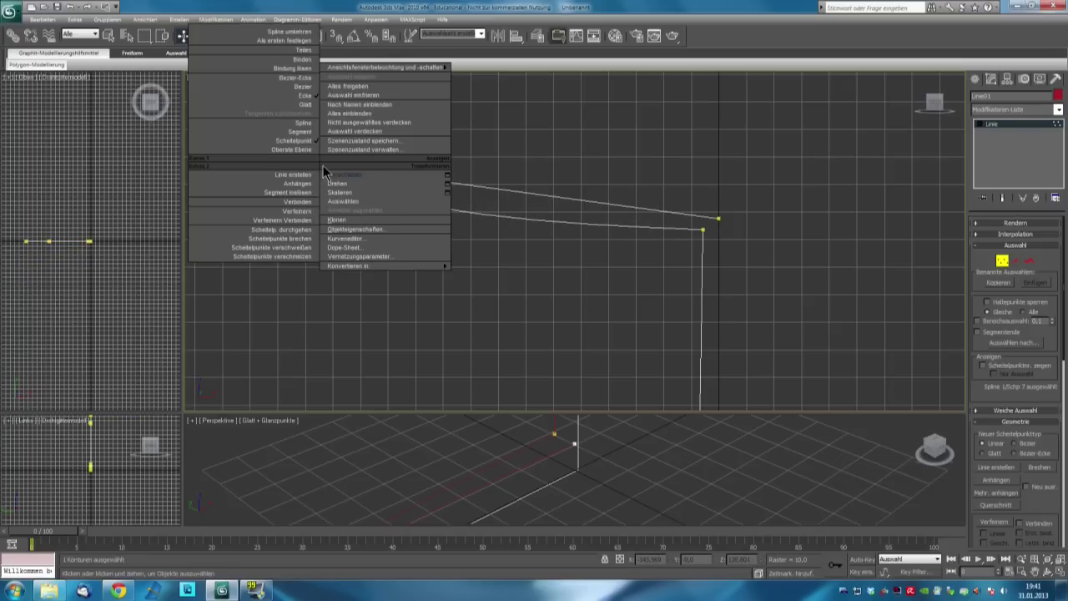
{"action": "left_click", "coordinate": [304, 87]}
{"action": "left_click_drag", "start_coordinate": [455, 182], "coordinate": [442, 206]}
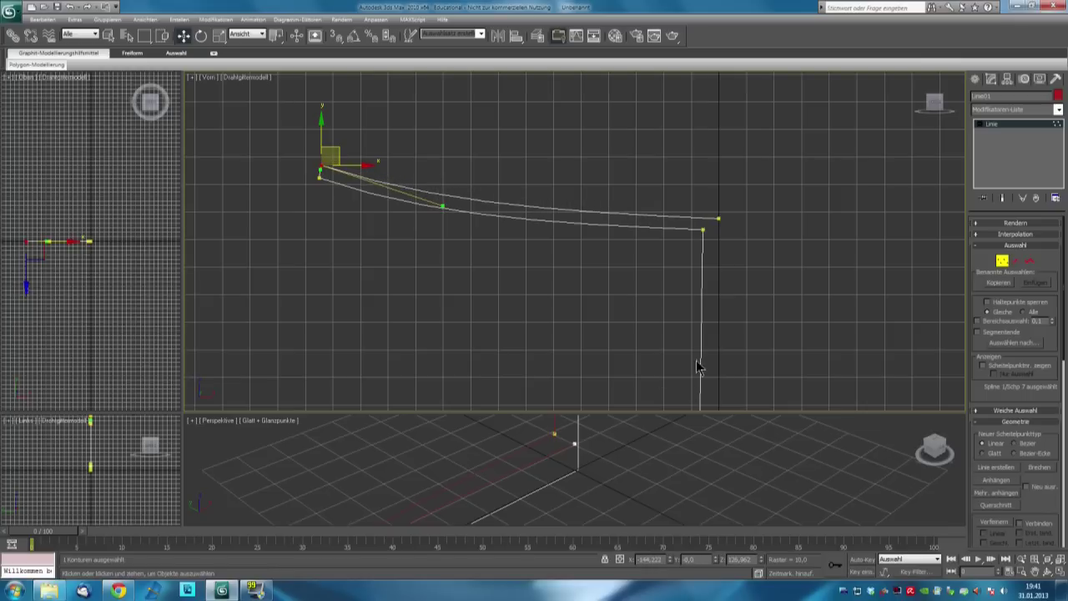
Step: Refine the stem's vertical edge with two new vertices, one near its middle and one a little lower
{"action": "key", "text": "z"}
{"action": "scroll", "coordinate": [567, 288], "scroll_direction": "up", "scroll_amount": 3}
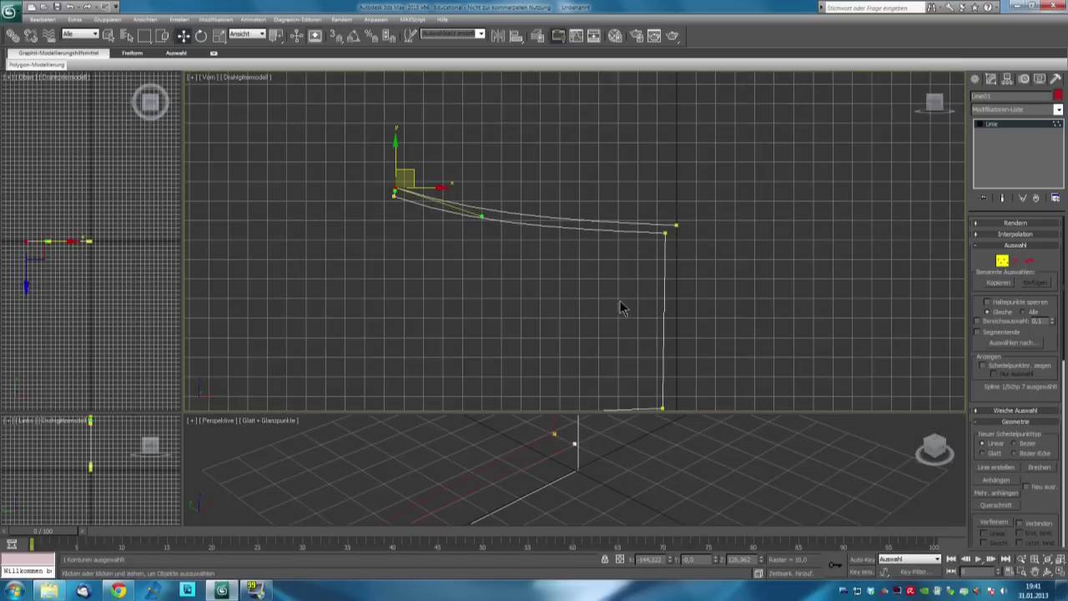
{"action": "right_click", "coordinate": [665, 305]}
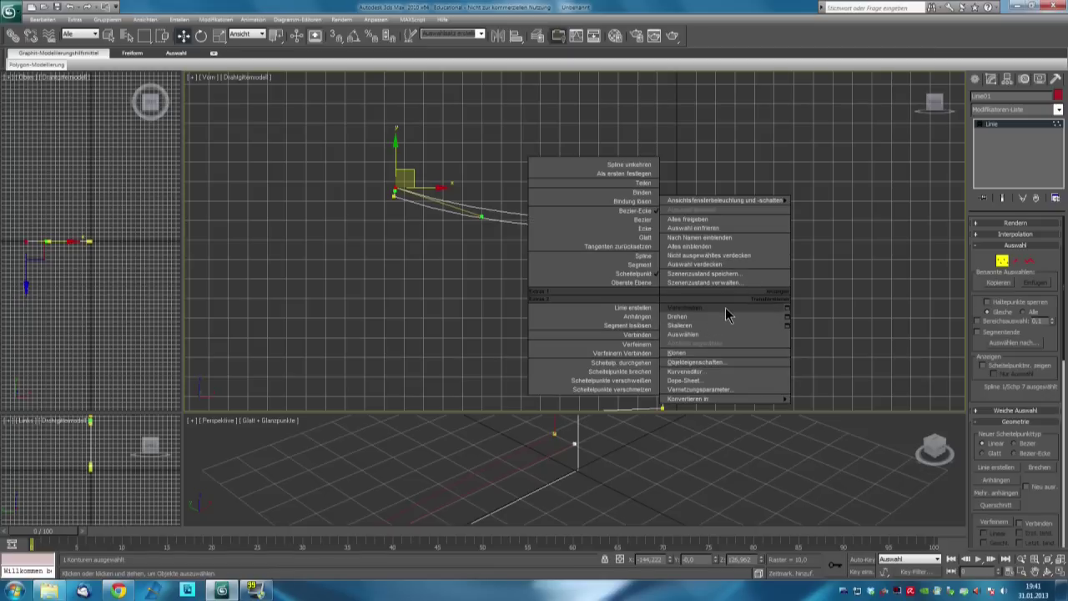
{"action": "left_click", "coordinate": [673, 352]}
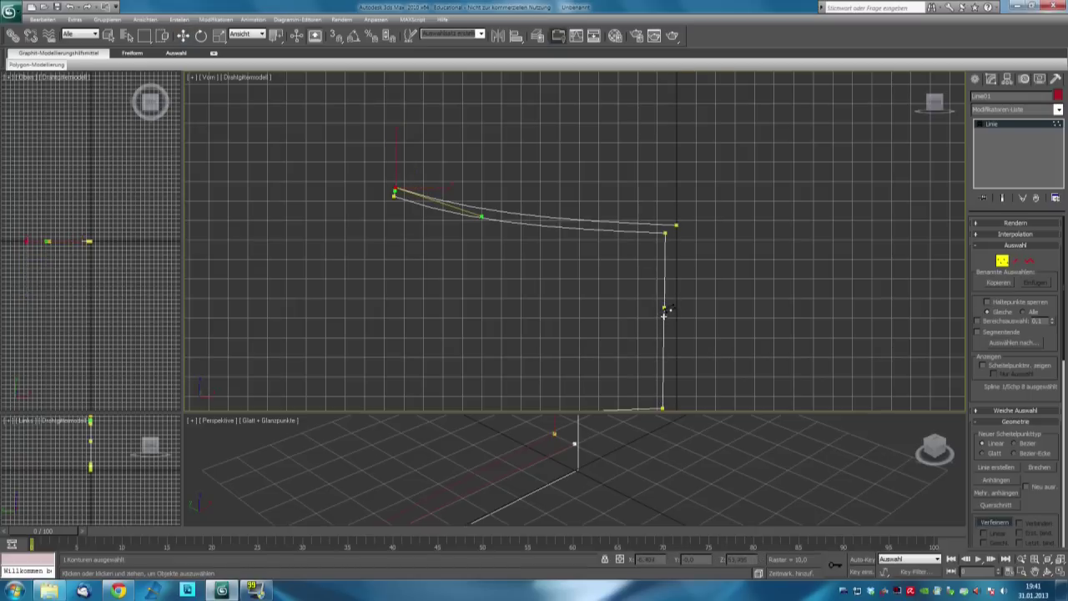
{"action": "left_click", "coordinate": [665, 339]}
{"action": "key", "text": "w"}
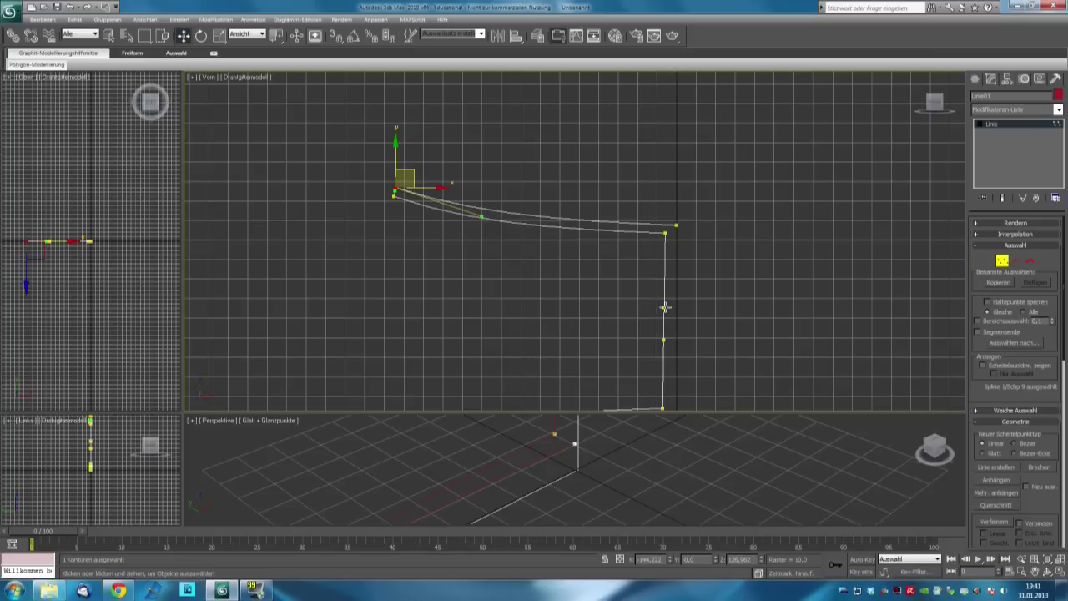
Step: Convert the upper of the two new stem vertices to Bezier and nudge it slightly outward
{"action": "right_click", "coordinate": [665, 307]}
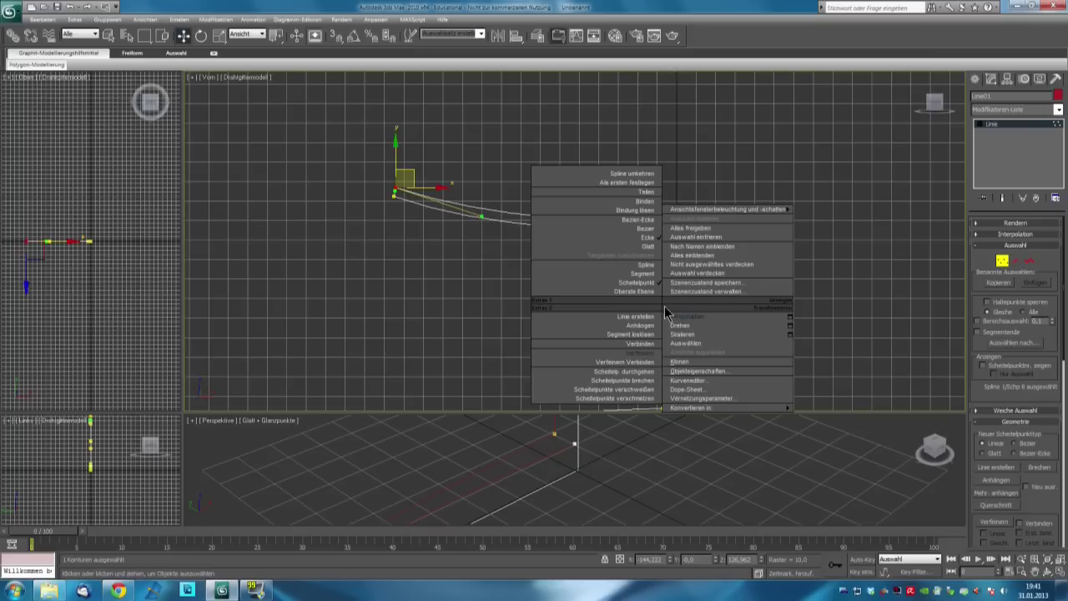
{"action": "left_click", "coordinate": [646, 236]}
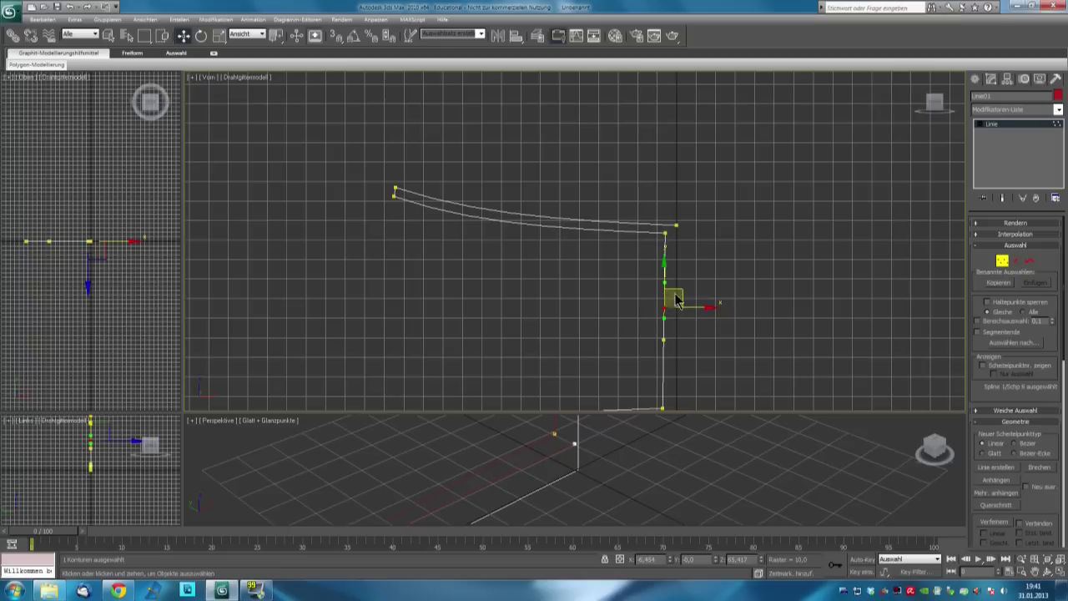
{"action": "left_click_drag", "start_coordinate": [695, 307], "coordinate": [693, 307]}
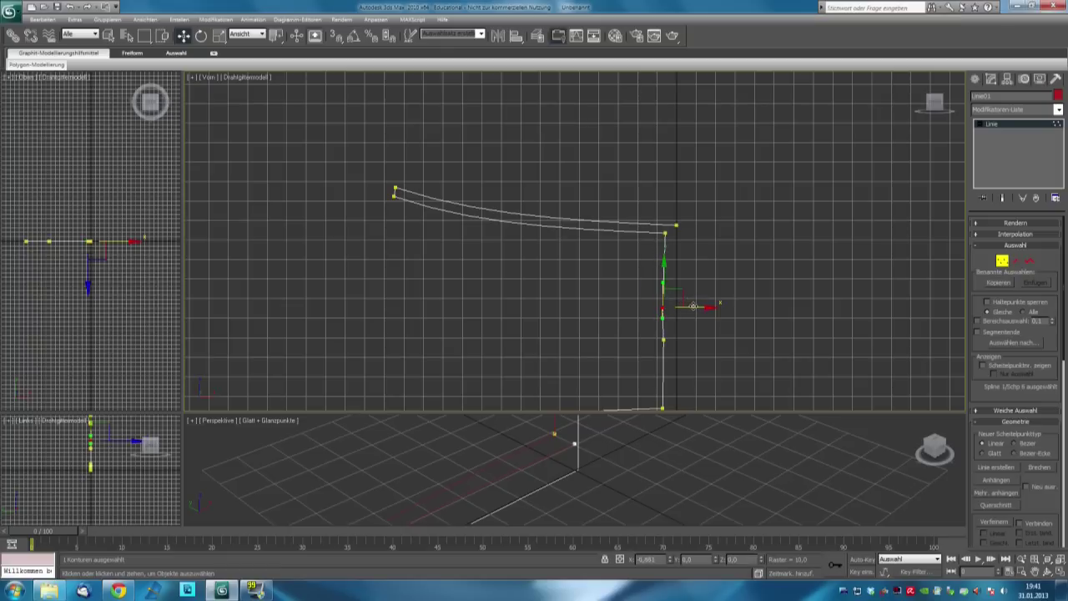
{"action": "left_click", "coordinate": [714, 294]}
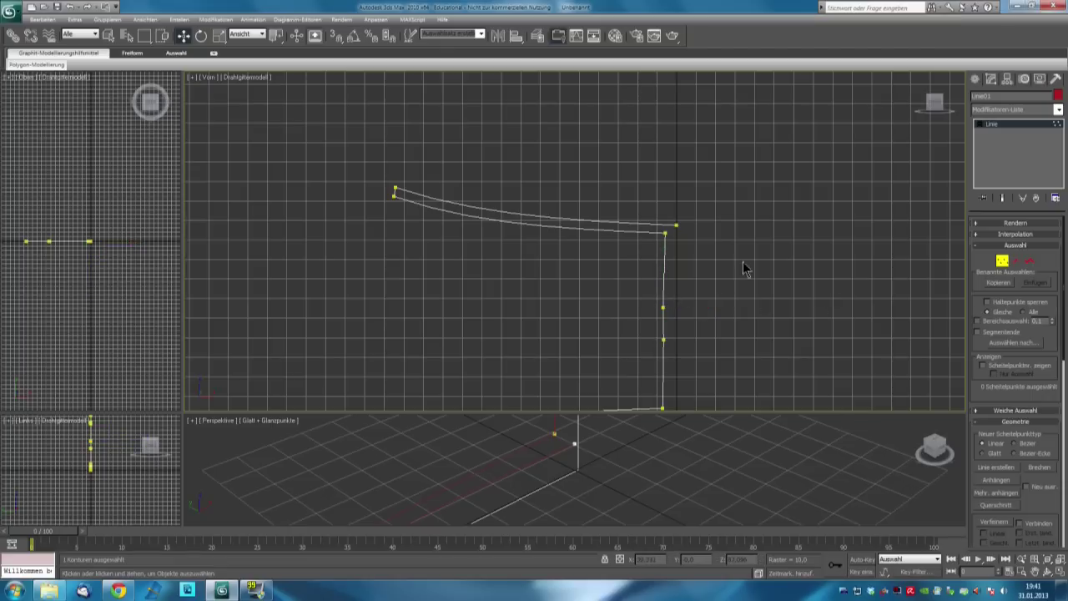
Step: Refine the stem edge with a third vertex a short distance above the Bezier vertex
{"action": "right_click", "coordinate": [661, 285]}
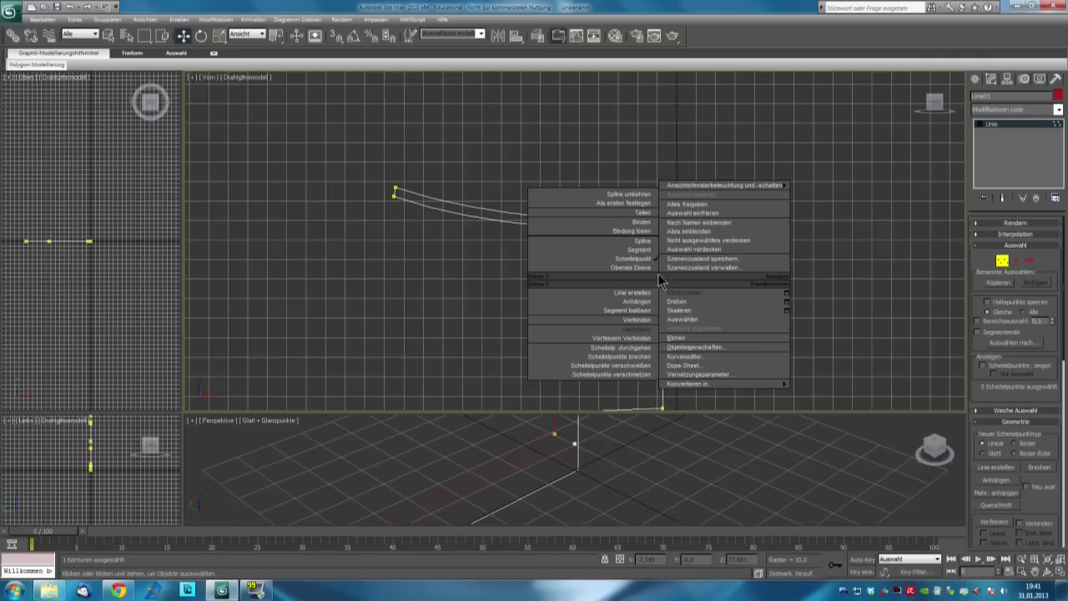
{"action": "left_click", "coordinate": [654, 329]}
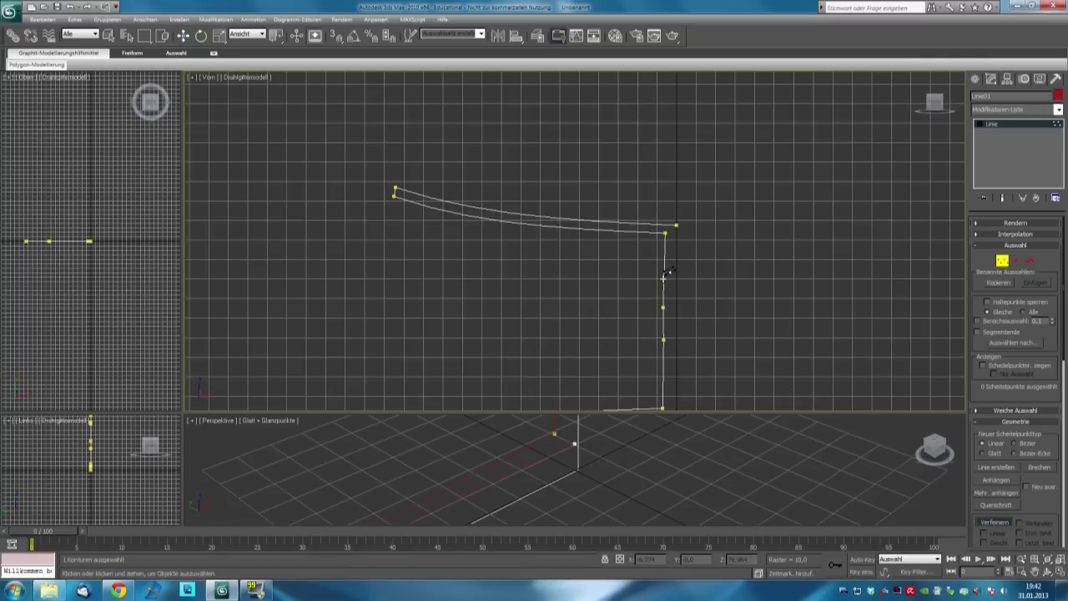
{"action": "left_click", "coordinate": [664, 279]}
{"action": "key", "text": "w"}
Step: Set the middle of the three new stem vertices to Bezier and pull it outward to form a rounded bulge
{"action": "right_click", "coordinate": [662, 305]}
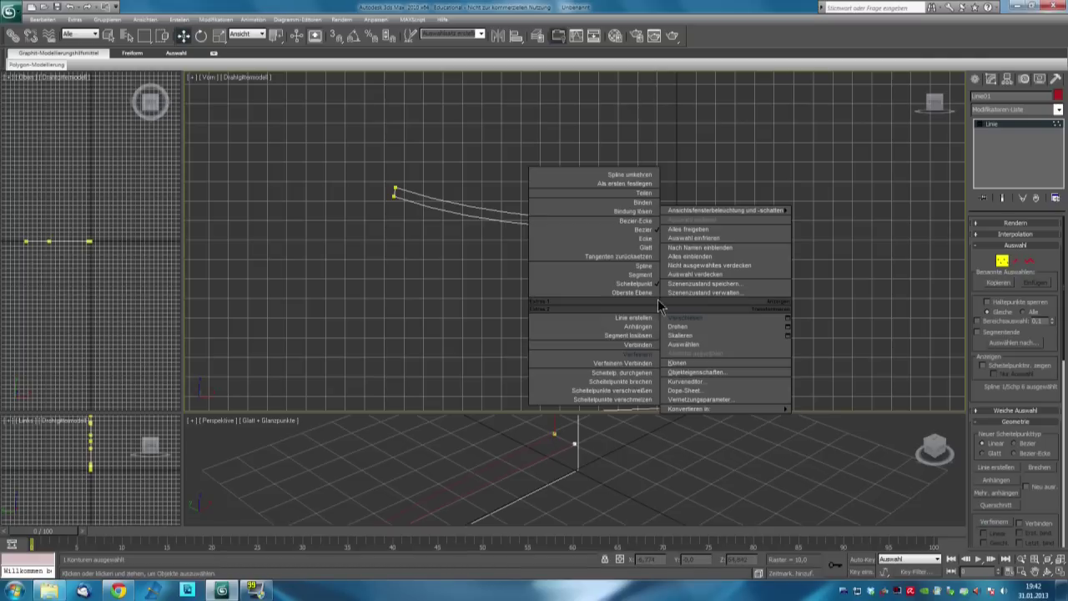
{"action": "left_click", "coordinate": [641, 237]}
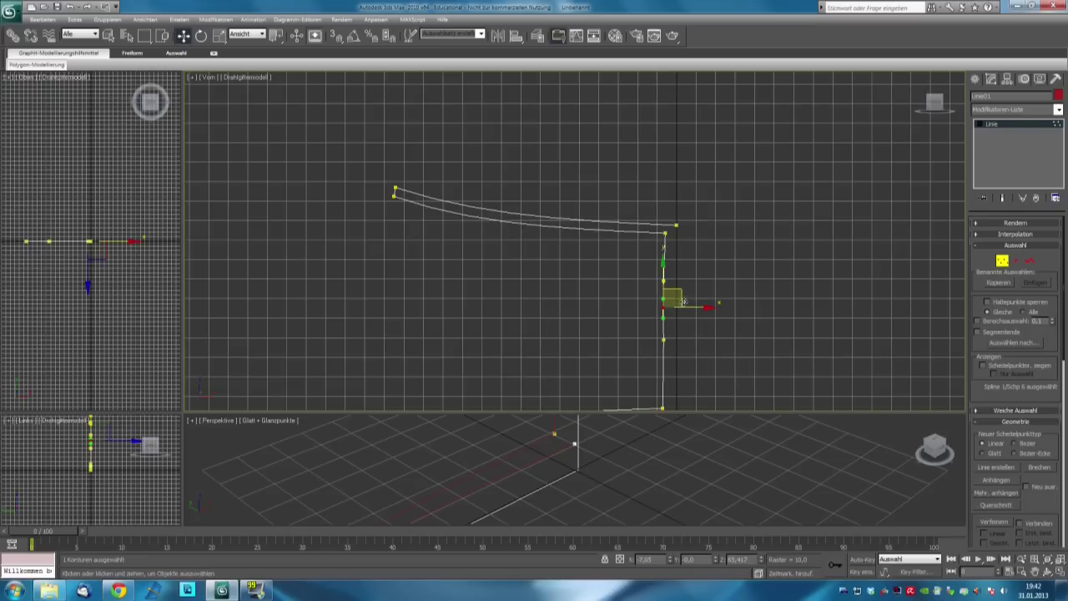
{"action": "left_click_drag", "start_coordinate": [698, 310], "coordinate": [682, 307]}
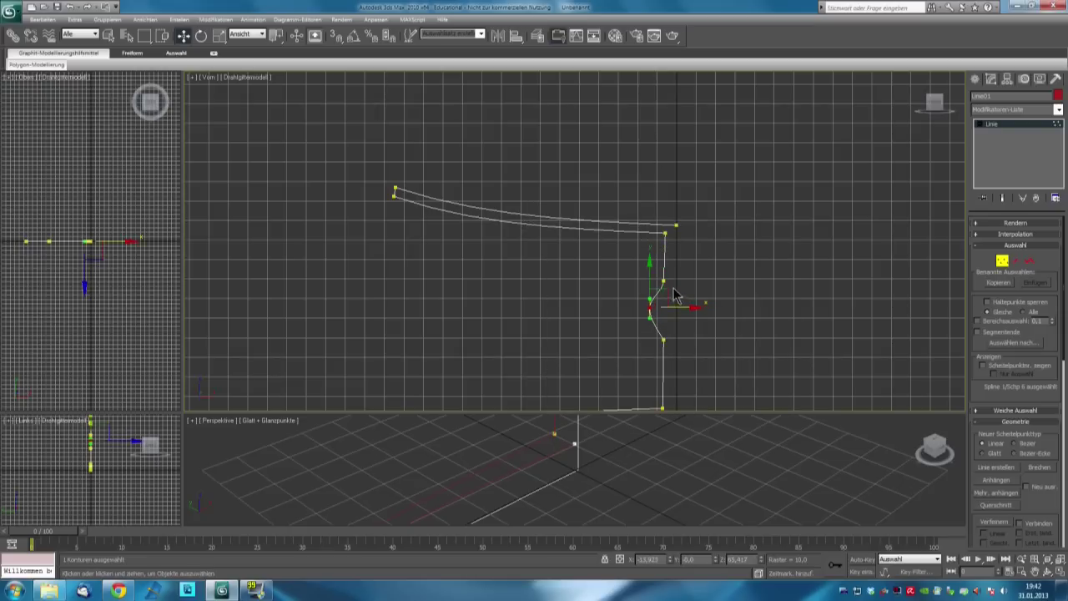
{"action": "left_click_drag", "start_coordinate": [658, 293], "coordinate": [650, 295]}
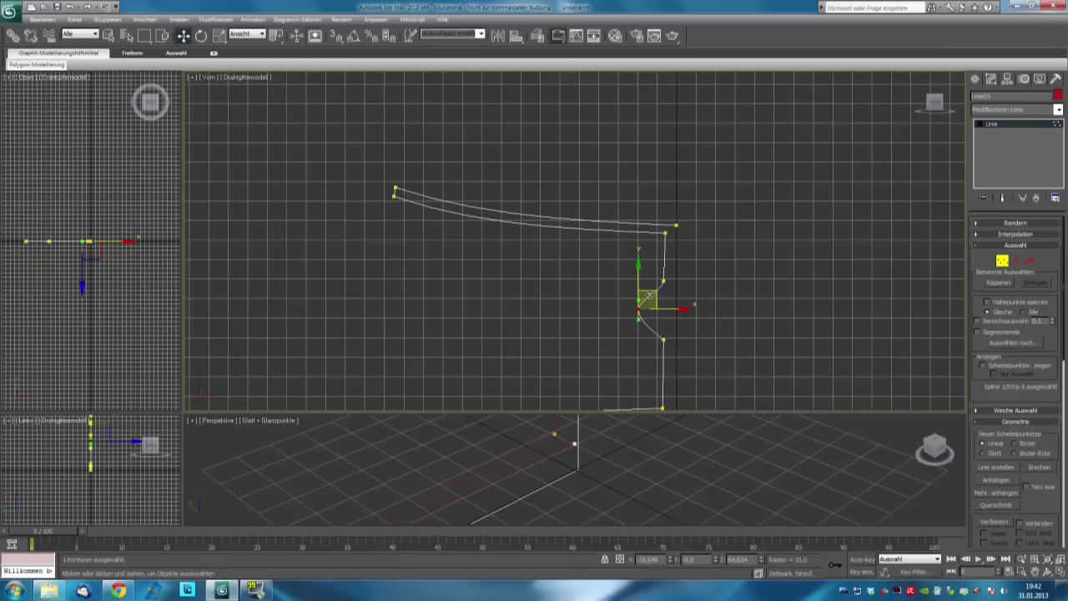
{"action": "left_click", "coordinate": [620, 311]}
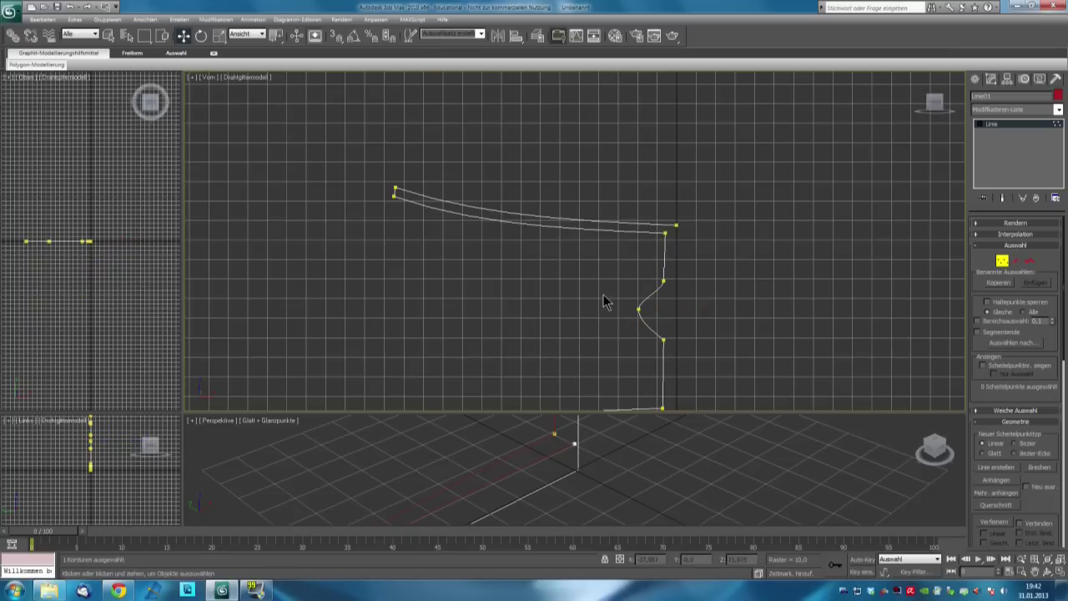
Step: Leave vertex editing and apply the Lathe modifier (Drehverfahren) to the whole half-profile line
{"action": "scroll", "coordinate": [601, 293], "scroll_direction": "down", "scroll_amount": 3}
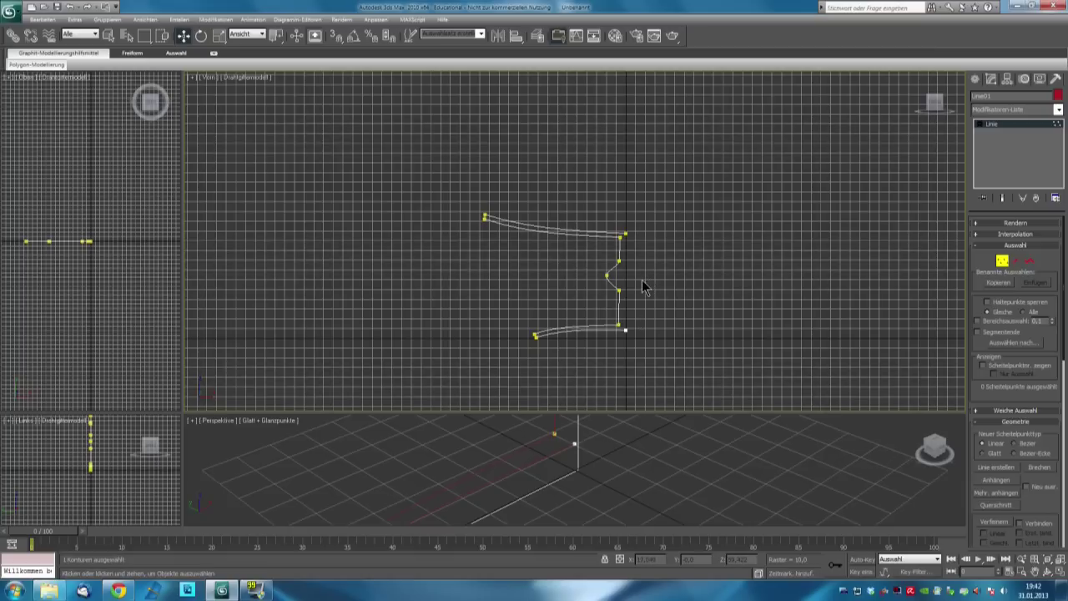
{"action": "left_click", "coordinate": [976, 80]}
{"action": "left_click", "coordinate": [991, 81]}
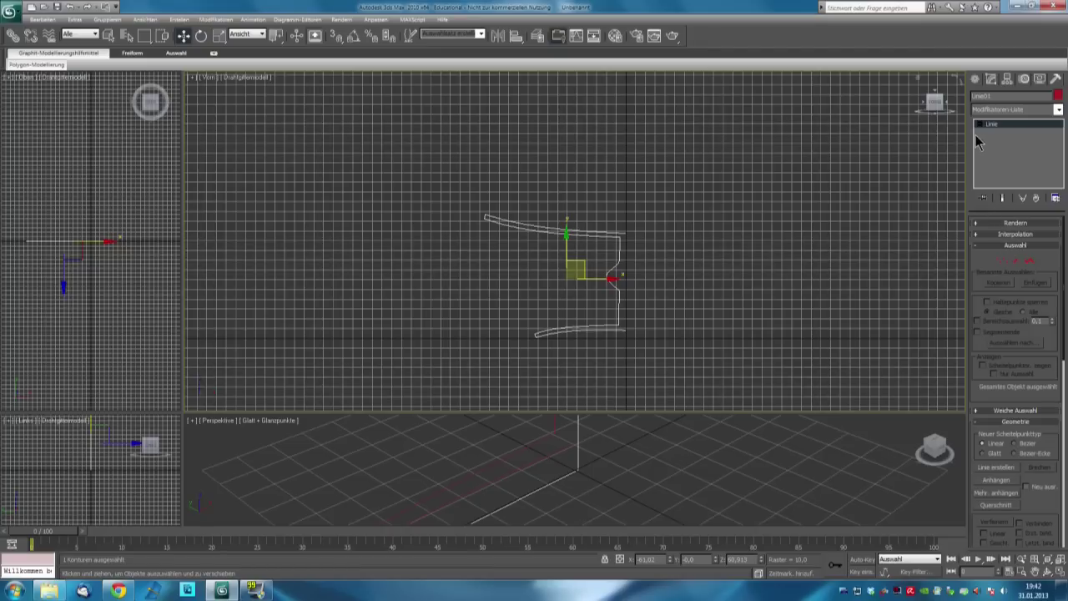
{"action": "left_click", "coordinate": [1007, 110]}
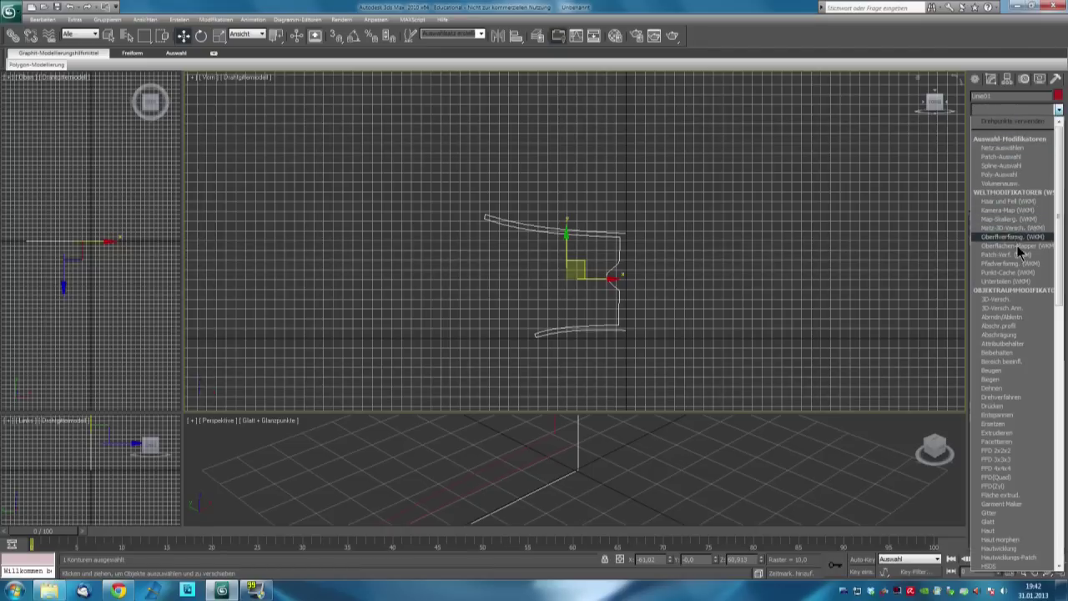
{"action": "left_click", "coordinate": [1009, 397]}
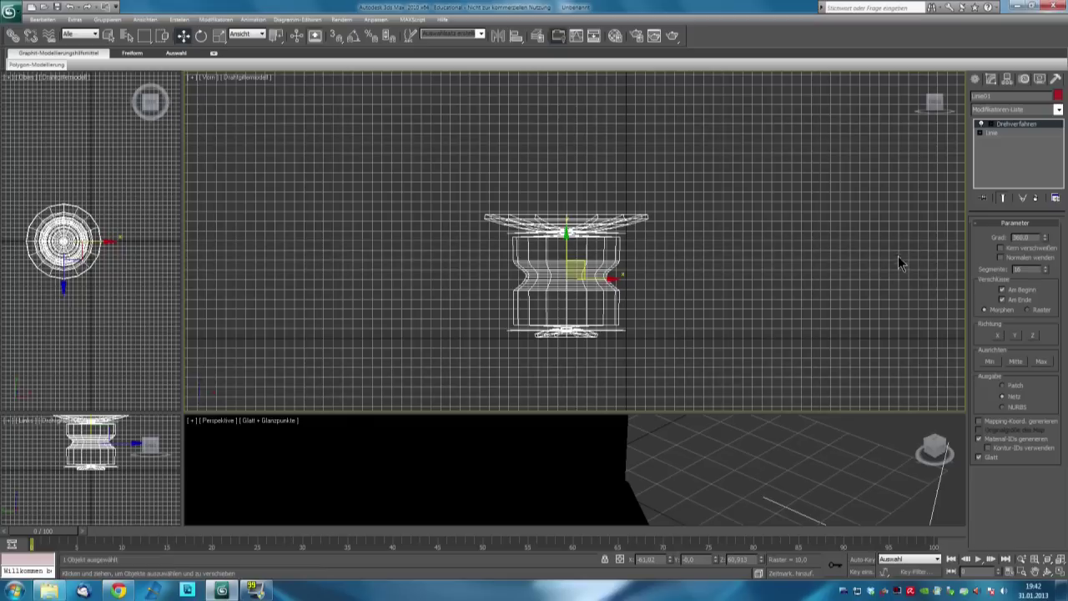
Step: Move the Lathe modifier's axis along X to the inner end of the profile, at about X = 0, so the stem closes around its centre
{"action": "left_click", "coordinate": [990, 124]}
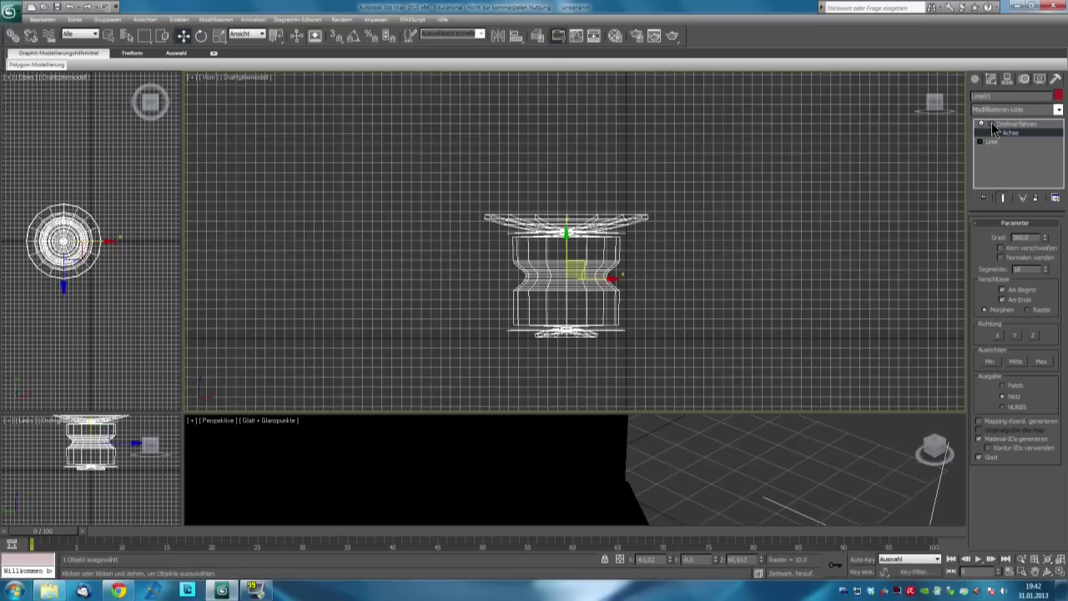
{"action": "left_click", "coordinate": [1009, 134]}
{"action": "left_click_drag", "start_coordinate": [601, 277], "coordinate": [659, 279]}
{"action": "scroll", "coordinate": [660, 279], "scroll_direction": "up", "scroll_amount": 5}
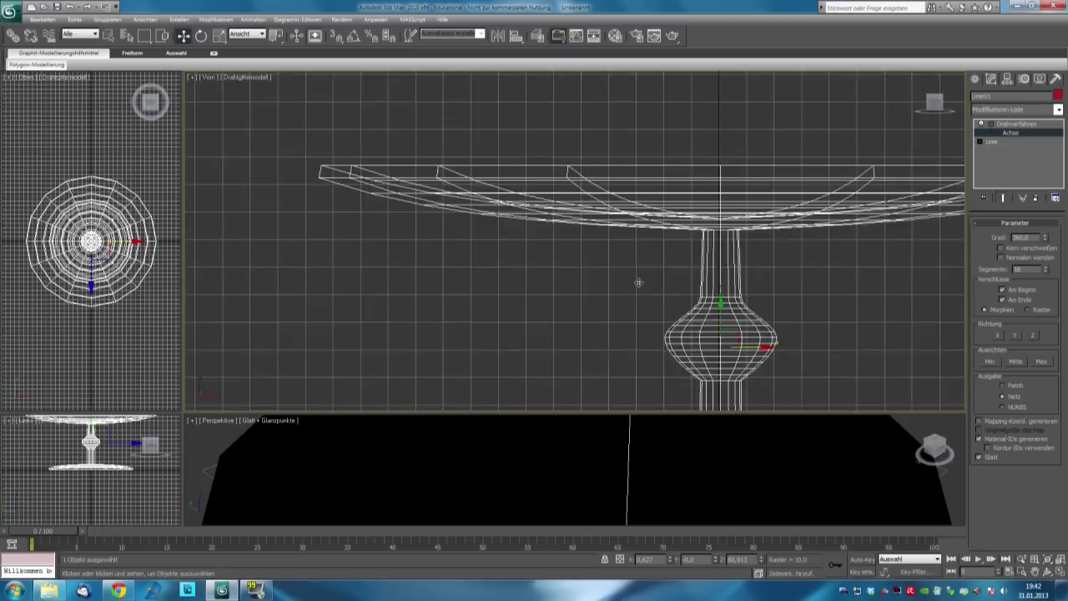
{"action": "left_click_drag", "start_coordinate": [822, 394], "coordinate": [810, 390]}
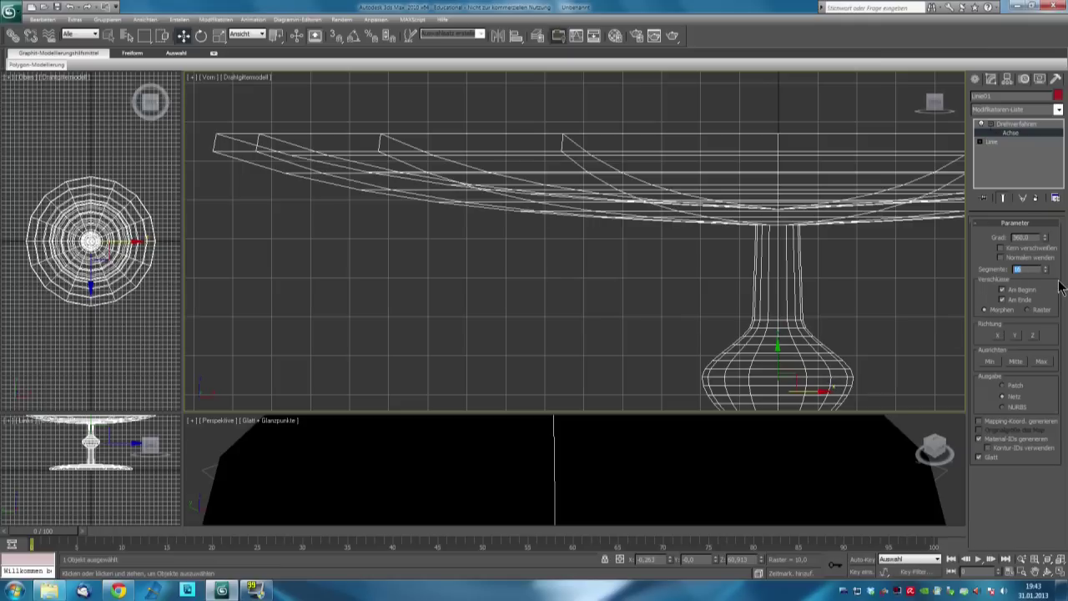
Step: Set the Lathe segments to 40 and enable flipped normals (Normalen wenden)
{"action": "key", "text": "Return"}
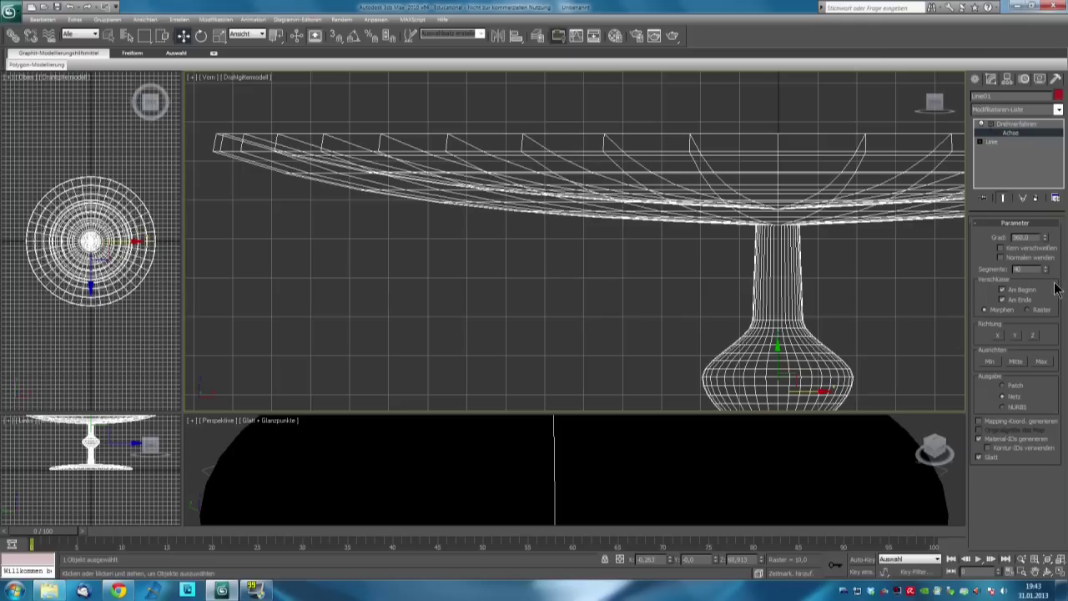
{"action": "left_click", "coordinate": [1002, 258]}
{"action": "left_click", "coordinate": [1002, 259]}
{"action": "left_click", "coordinate": [1001, 259]}
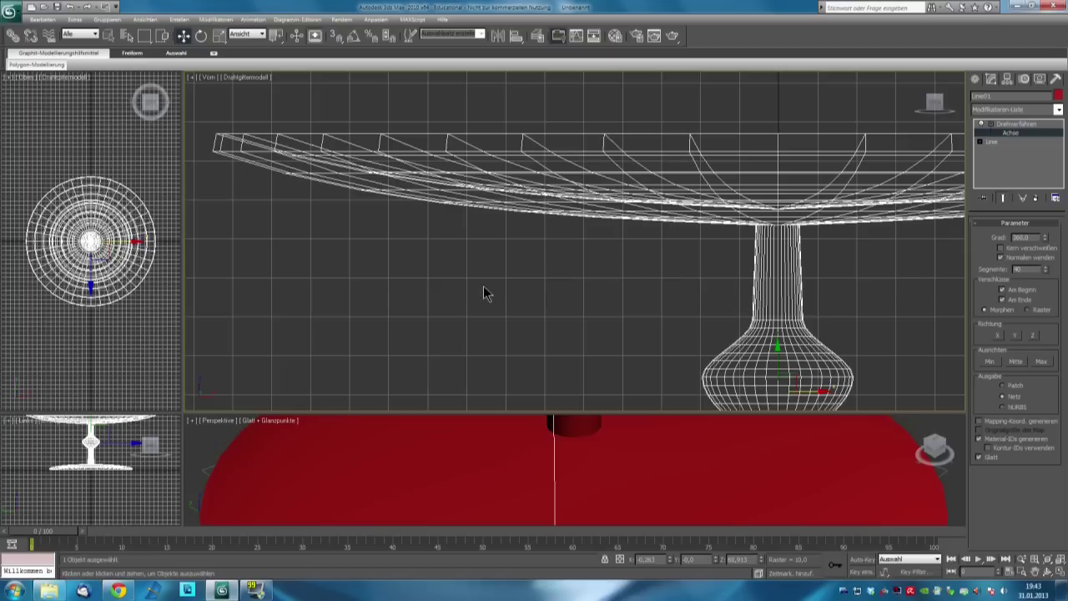
Step: Return to the line's vertex level beneath the Lathe modifier and toggle the end-result display to compare profile and lathed shape
{"action": "scroll", "coordinate": [464, 287], "scroll_direction": "down", "scroll_amount": 5}
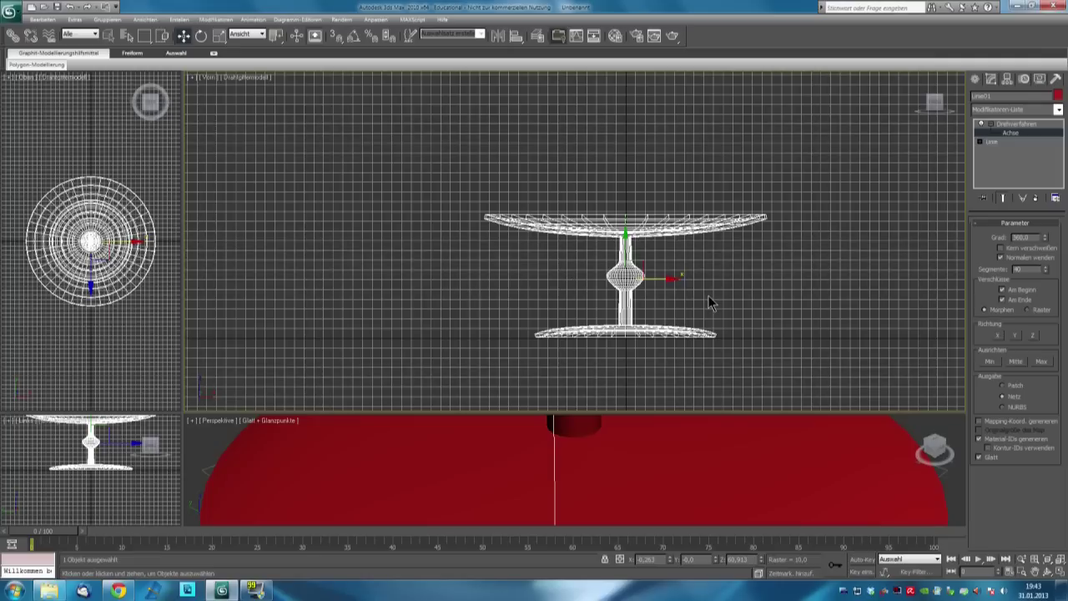
{"action": "middle_click_drag", "start_coordinate": [706, 295], "coordinate": [816, 268], "text": "ctrl+alt"}
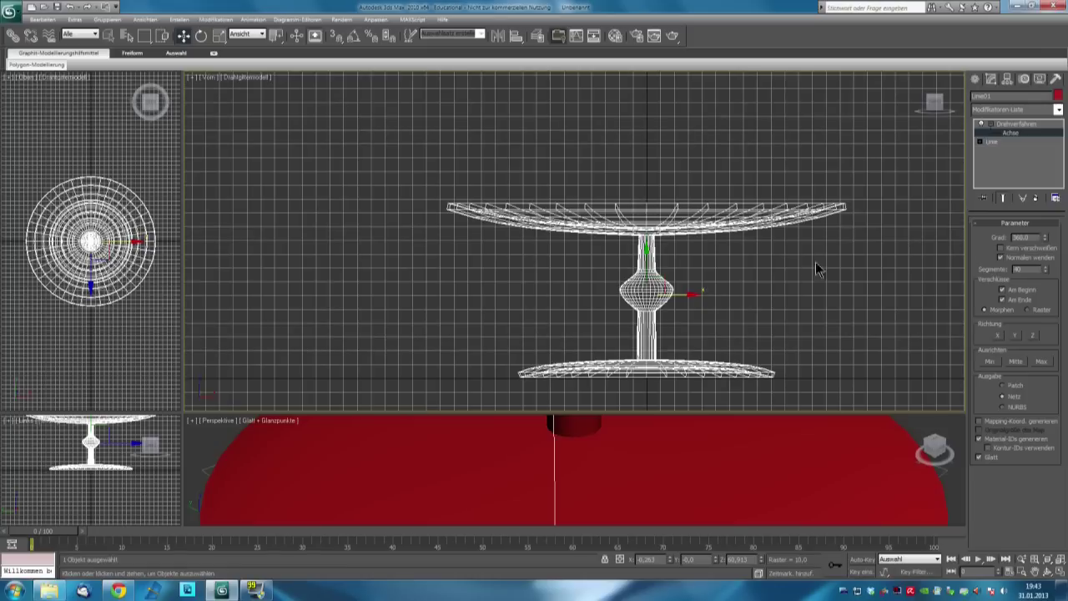
{"action": "left_click", "coordinate": [1000, 141]}
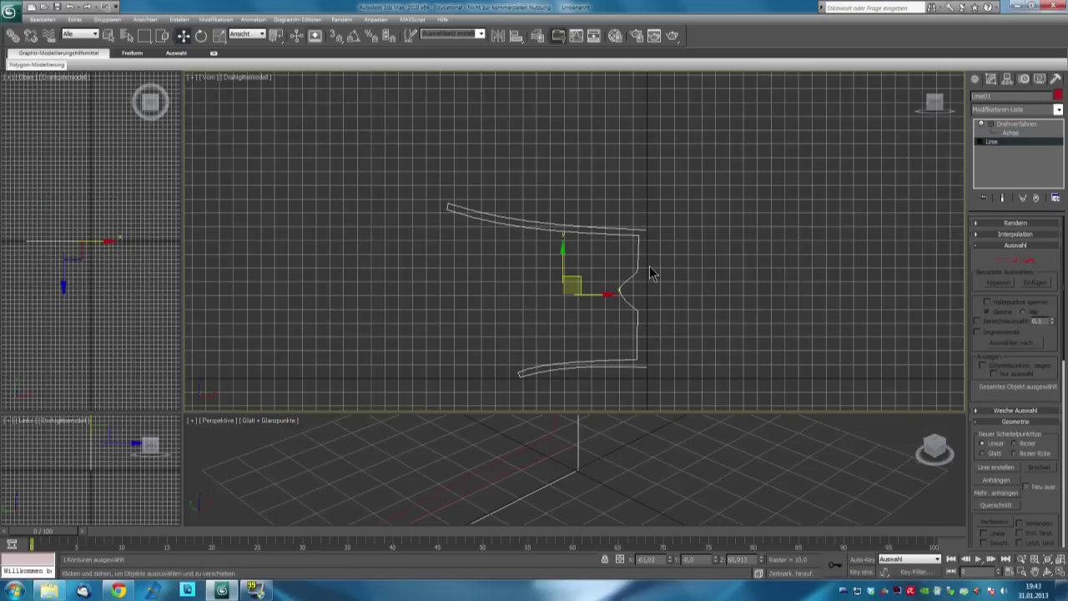
{"action": "left_click", "coordinate": [1003, 262]}
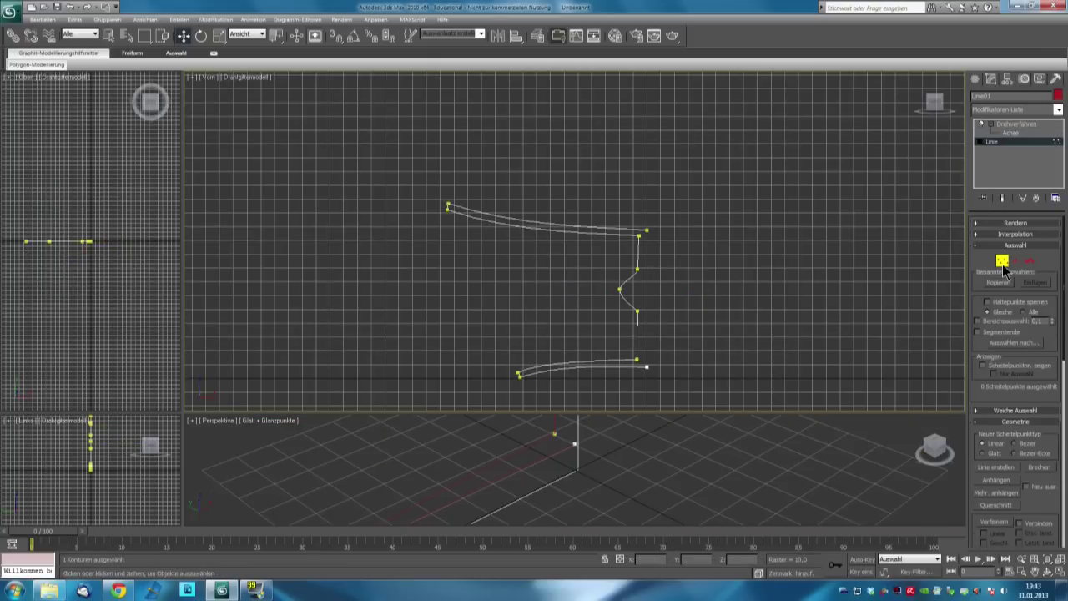
{"action": "scroll", "coordinate": [550, 316], "scroll_direction": "up", "scroll_amount": 3}
{"action": "scroll", "coordinate": [553, 306], "scroll_direction": "down", "scroll_amount": 3}
{"action": "left_click", "coordinate": [1003, 197]}
{"action": "left_click", "coordinate": [1003, 197]}
{"action": "left_click", "coordinate": [1003, 197]}
{"action": "left_click", "coordinate": [1003, 197]}
Step: Move both outer rim vertices of the top section inward, the upper one slightly farther, to narrow the plate
{"action": "left_click", "coordinate": [448, 205]}
{"action": "left_click_drag", "start_coordinate": [484, 202], "coordinate": [526, 203]}
{"action": "left_click", "coordinate": [448, 209]}
{"action": "left_click_drag", "start_coordinate": [473, 209], "coordinate": [509, 208]}
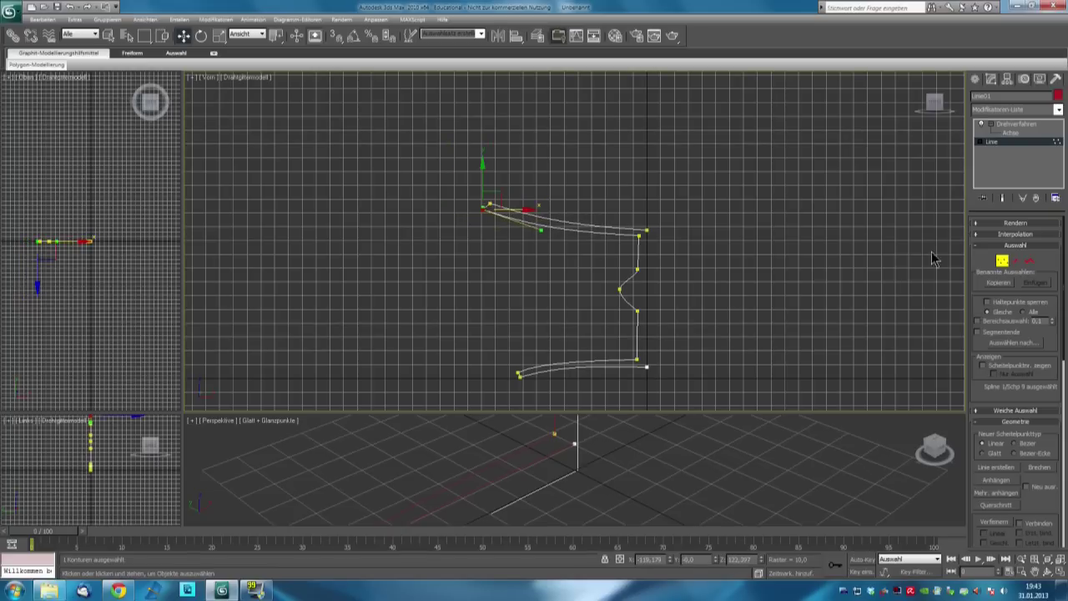
Step: Turn on the end-result display so the lathed body shows while the line's vertices are being edited
{"action": "left_click", "coordinate": [1004, 198]}
{"action": "left_click", "coordinate": [1004, 197]}
{"action": "left_click", "coordinate": [1003, 197]}
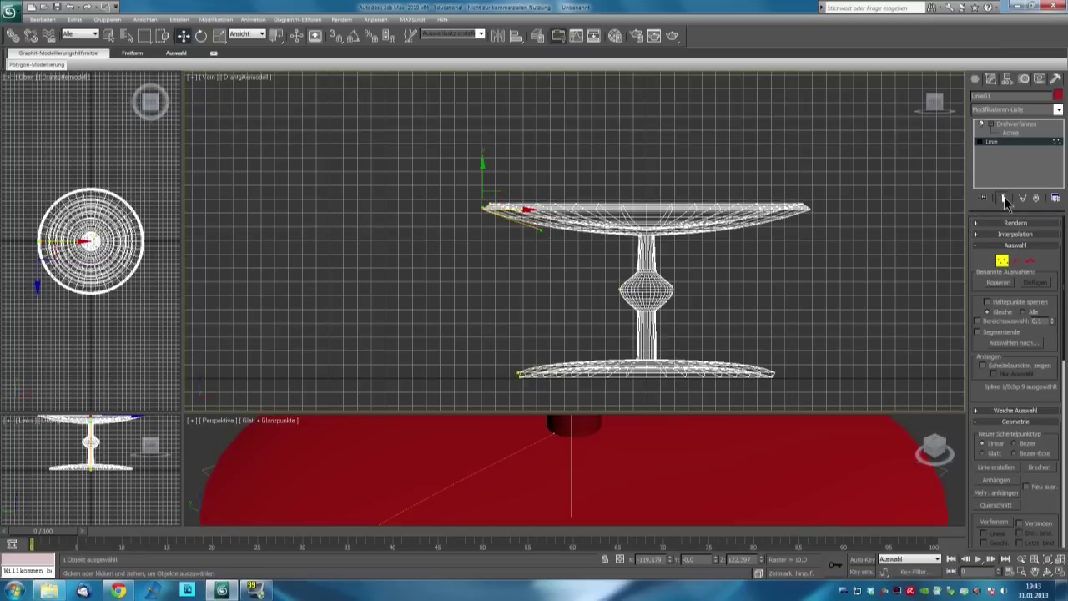
{"action": "left_click", "coordinate": [1004, 197]}
{"action": "left_click", "coordinate": [1004, 197]}
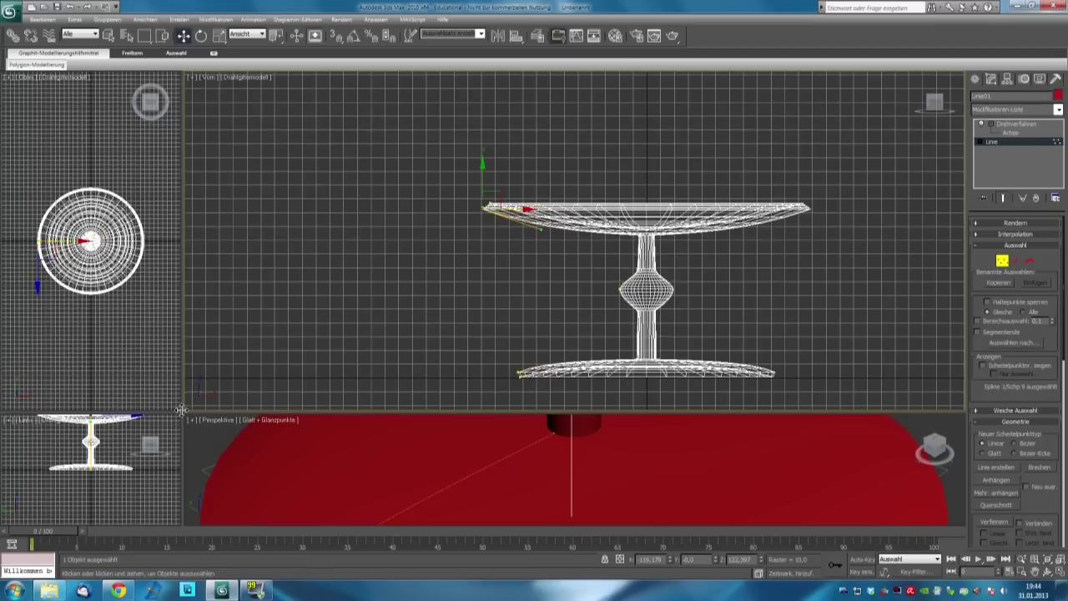
Step: Enlarge the perspective viewport and frame the whole lathed object from above to examine its shape
{"action": "left_click_drag", "start_coordinate": [286, 195], "coordinate": [273, 177]}
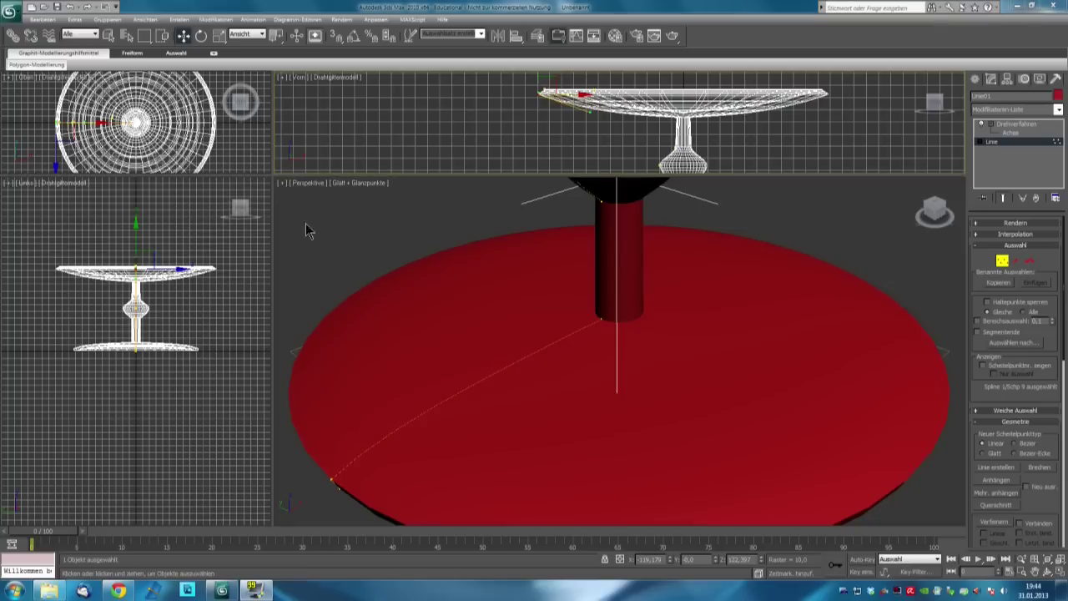
{"action": "scroll", "coordinate": [391, 286], "scroll_direction": "down", "scroll_amount": 8}
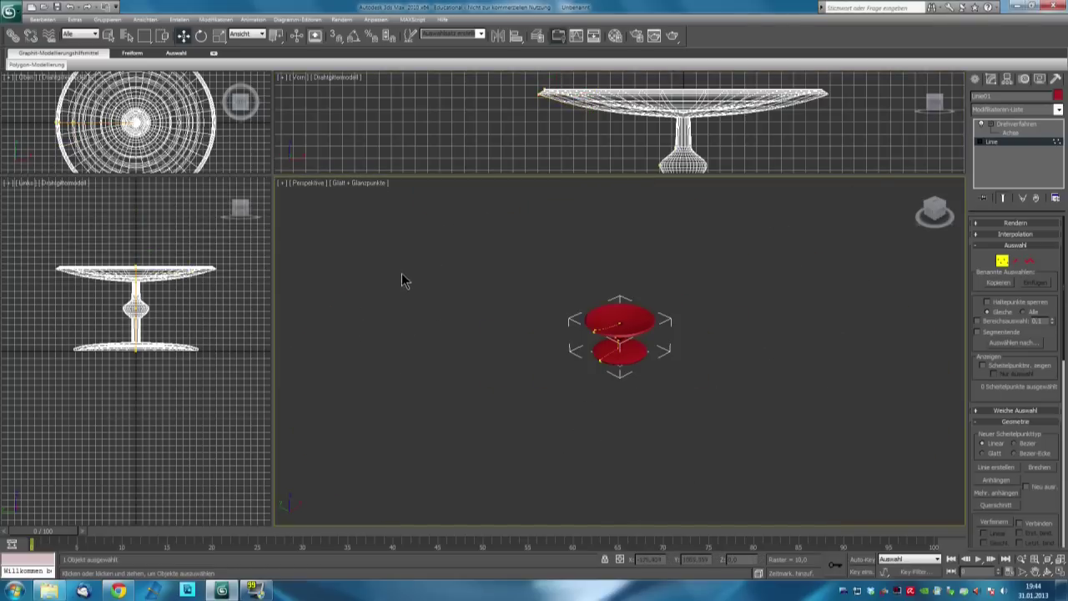
{"action": "scroll", "coordinate": [401, 279], "scroll_direction": "up", "scroll_amount": 4}
{"action": "middle_click_drag", "start_coordinate": [445, 302], "coordinate": [346, 327]}
{"action": "scroll", "coordinate": [410, 296], "scroll_direction": "up", "scroll_amount": 5}
{"action": "scroll", "coordinate": [409, 298], "scroll_direction": "down", "scroll_amount": 5}
{"action": "middle_click_drag", "start_coordinate": [409, 298], "coordinate": [473, 303]}
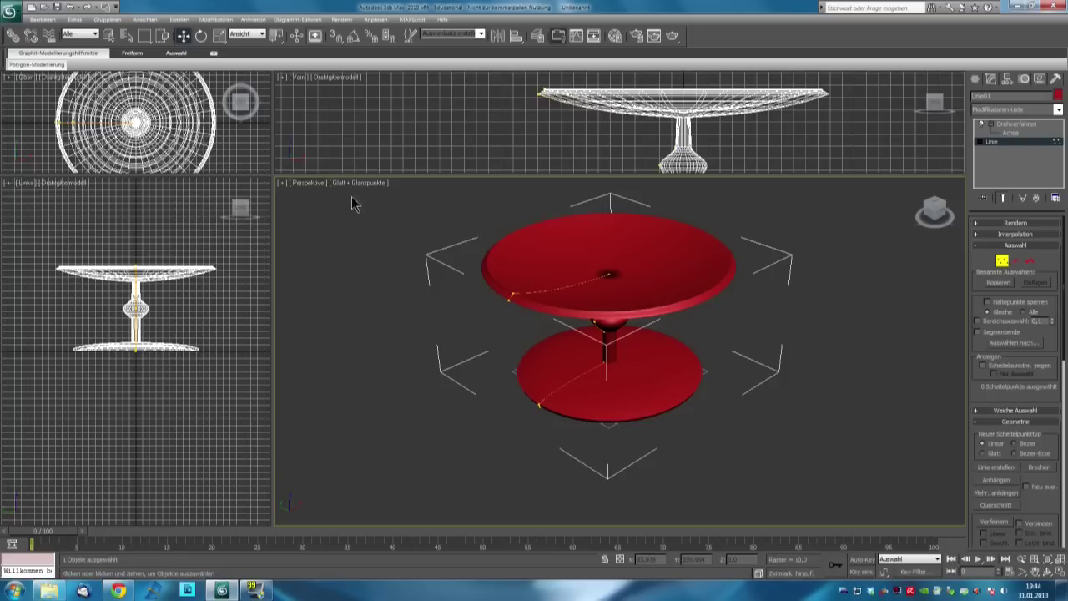
Step: Save the plate scene under the name glastutor as a 3ds Max file on the Desktop
{"action": "left_click", "coordinate": [12, 12]}
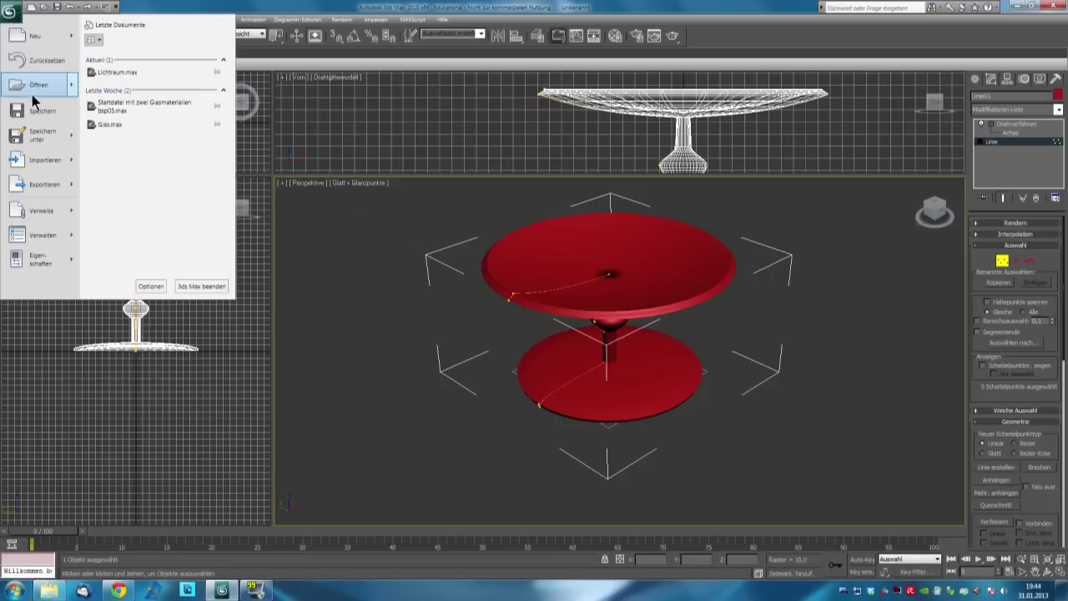
{"action": "left_click", "coordinate": [52, 138]}
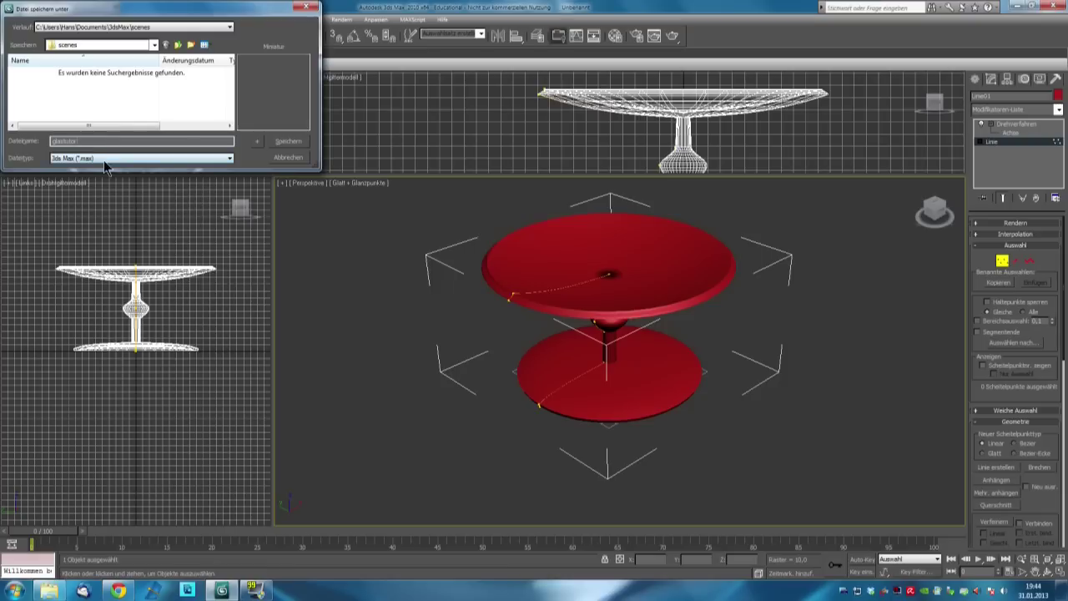
{"action": "left_click", "coordinate": [154, 44]}
{"action": "left_click", "coordinate": [133, 57]}
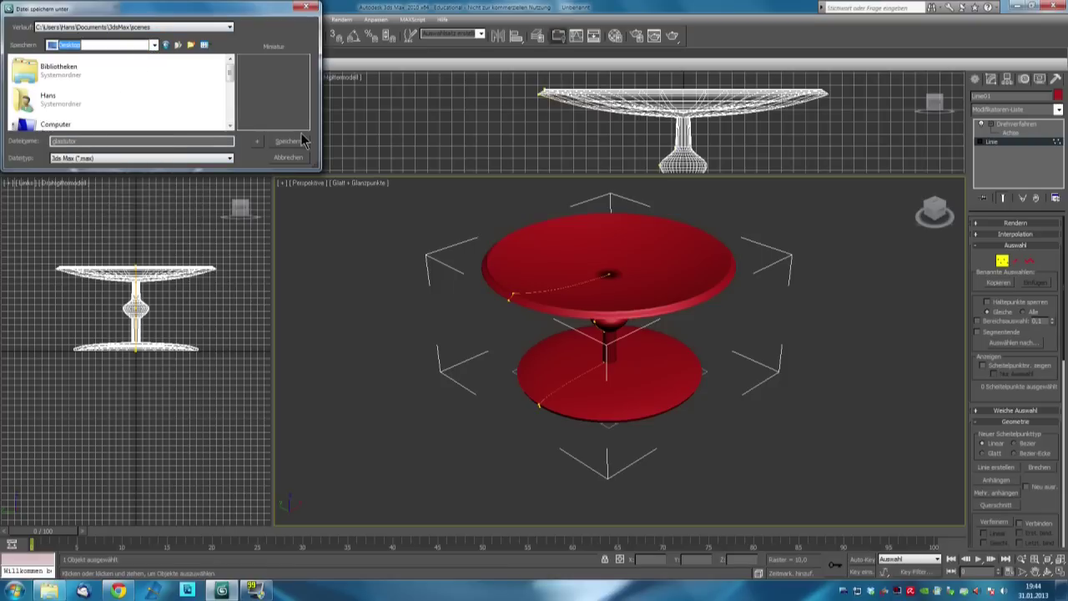
{"action": "key", "text": "Return"}
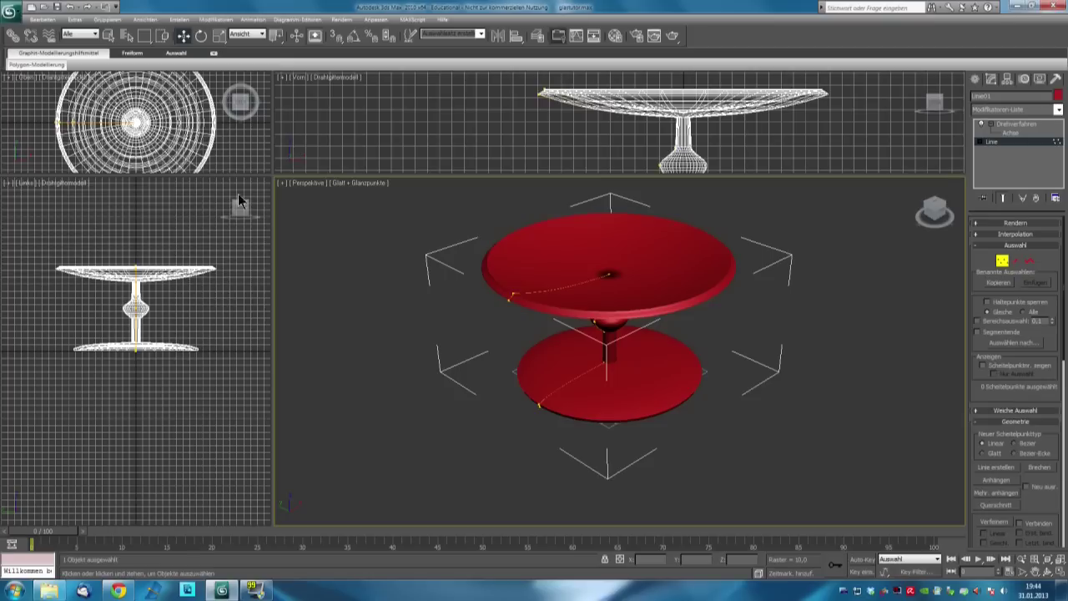
Step: Switch to Chrome and download Lichtraum.max from the open MediaFire page
{"action": "mouse_move", "coordinate": [120, 591]}
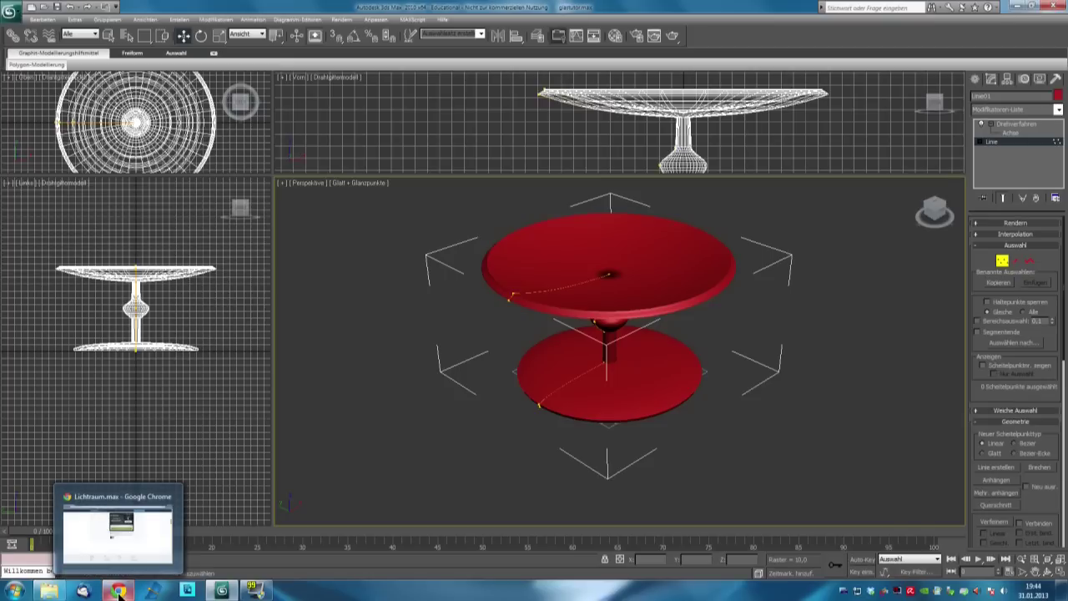
{"action": "left_click", "coordinate": [119, 590]}
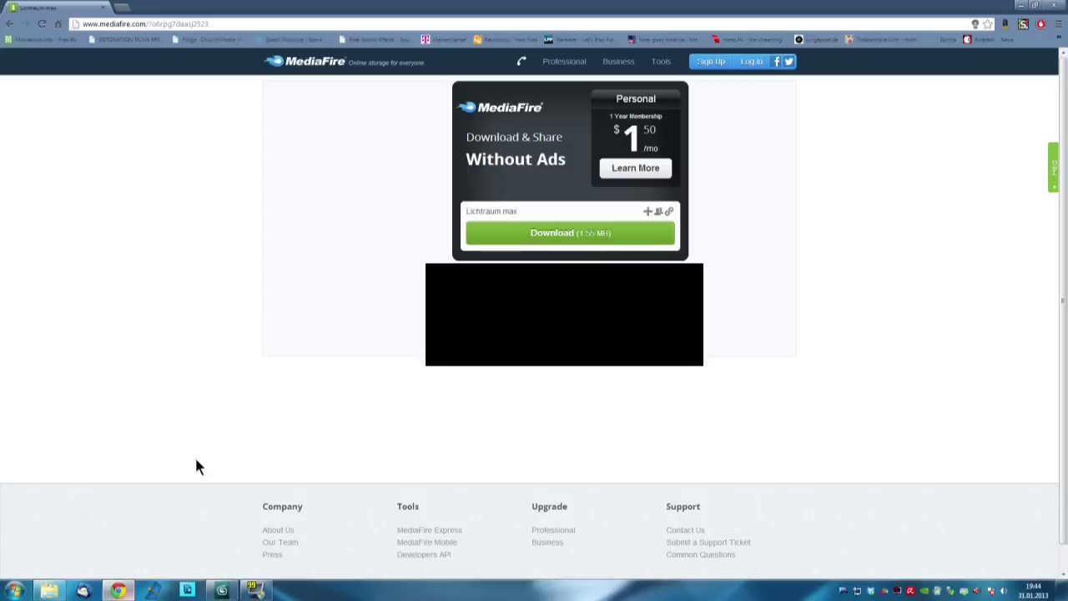
{"action": "left_click", "coordinate": [472, 238]}
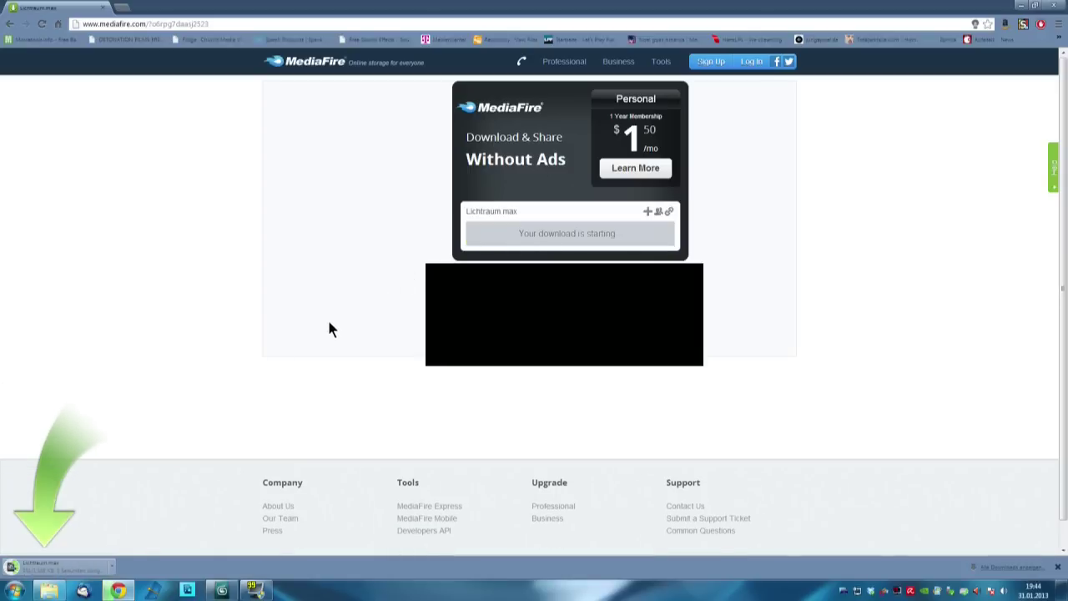
Step: Switch back to 3ds Max and open Lichtraum.max from the Desktop, adopting the file's gamma and LUT settings
{"action": "key", "text": "alt+Tab"}
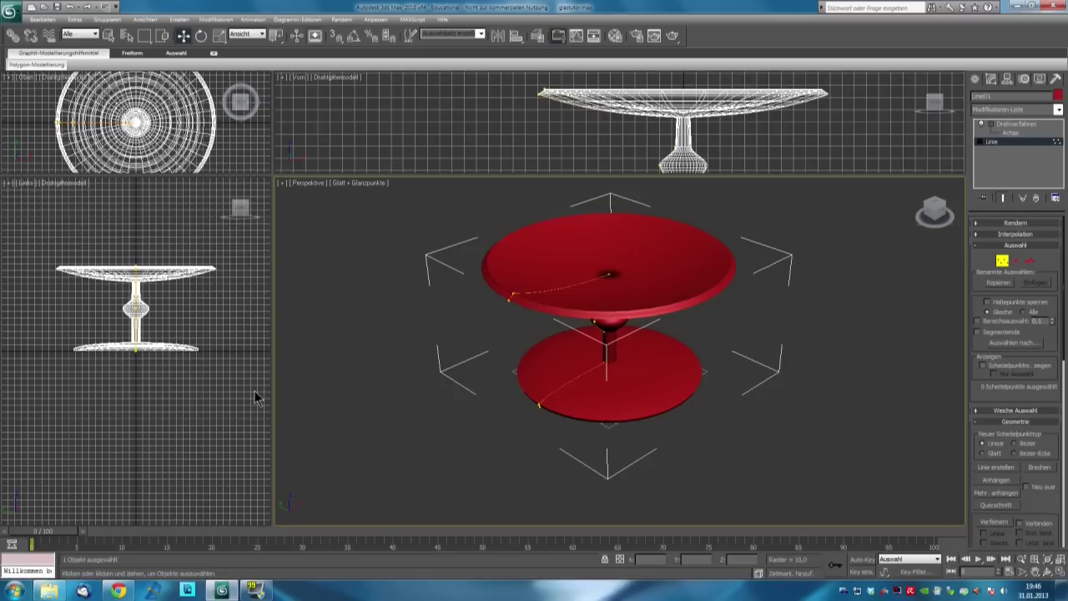
{"action": "left_click", "coordinate": [10, 13]}
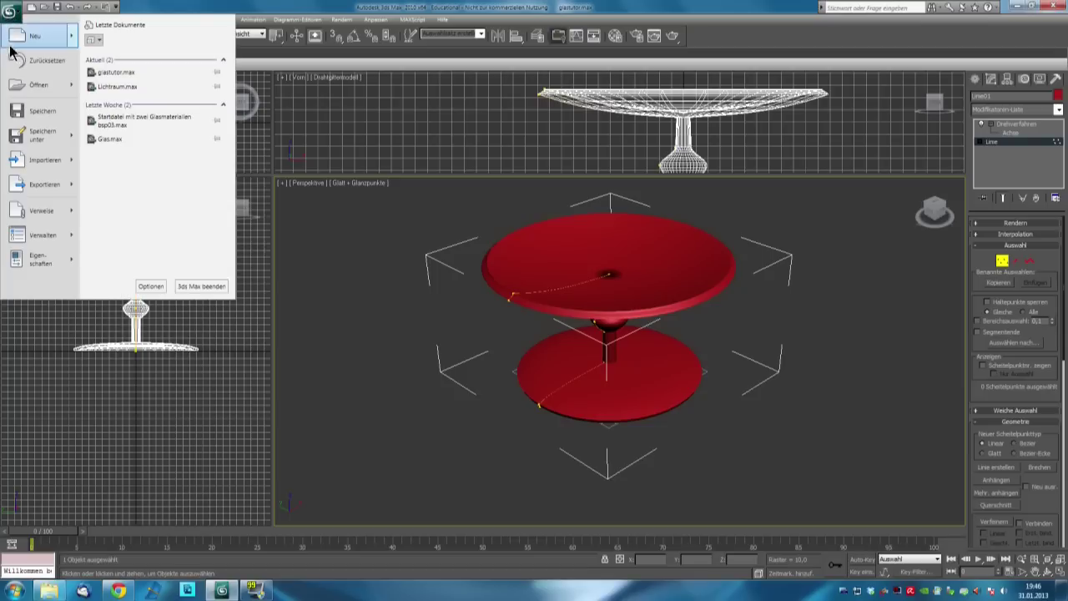
{"action": "left_click", "coordinate": [40, 87]}
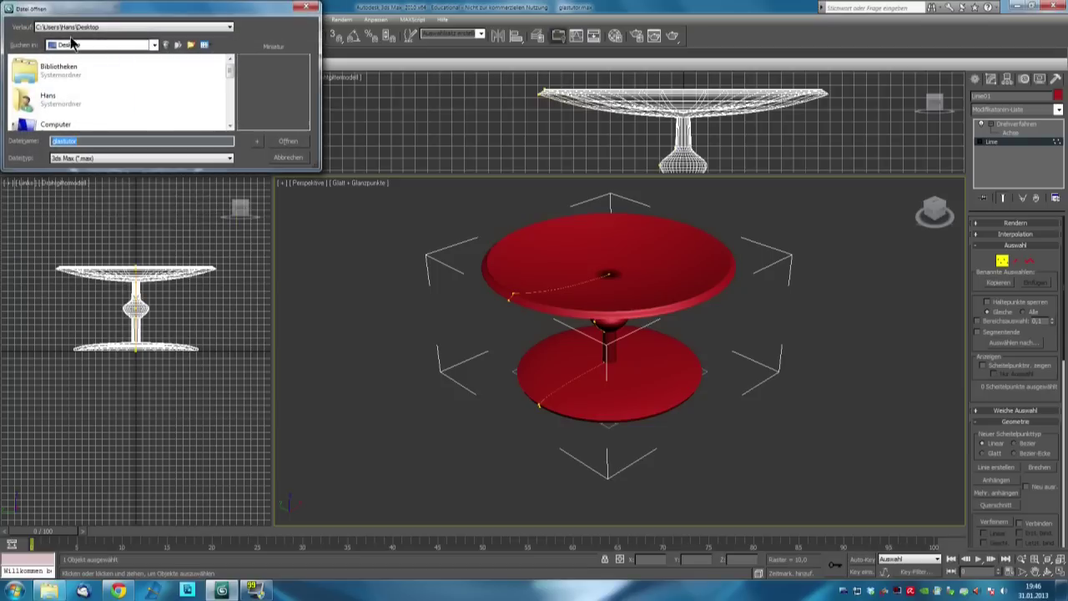
{"action": "left_click_drag", "start_coordinate": [231, 73], "coordinate": [231, 122]}
{"action": "double_click", "coordinate": [71, 124]}
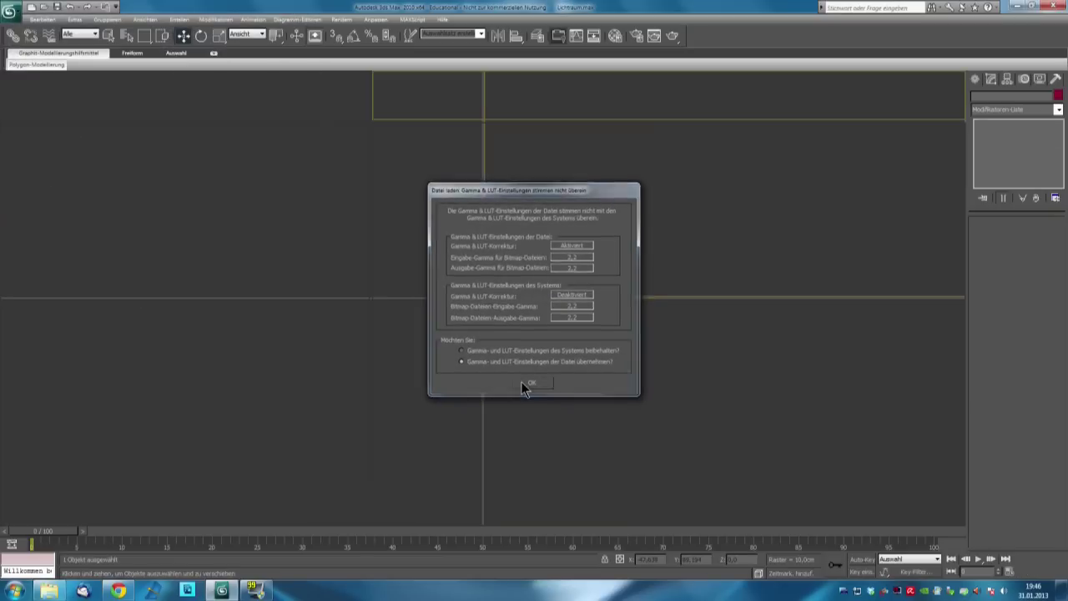
{"action": "left_click", "coordinate": [523, 383]}
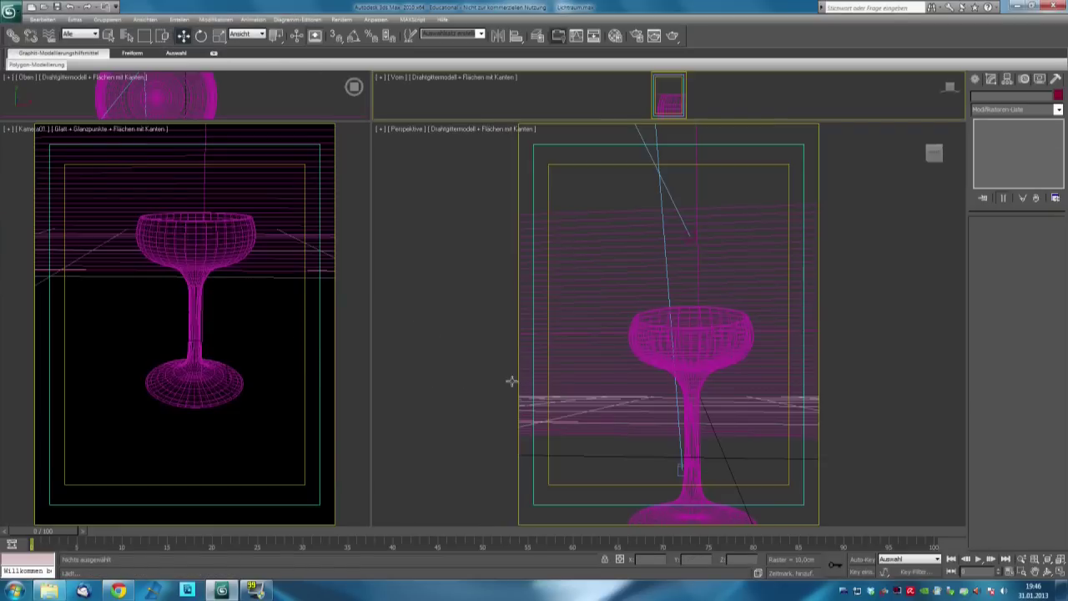
Step: Merge the object Linie01 from glastutor.max on the Desktop into the scene, renaming the duplicate automatically
{"action": "left_click", "coordinate": [10, 11]}
{"action": "mouse_move", "coordinate": [50, 161]}
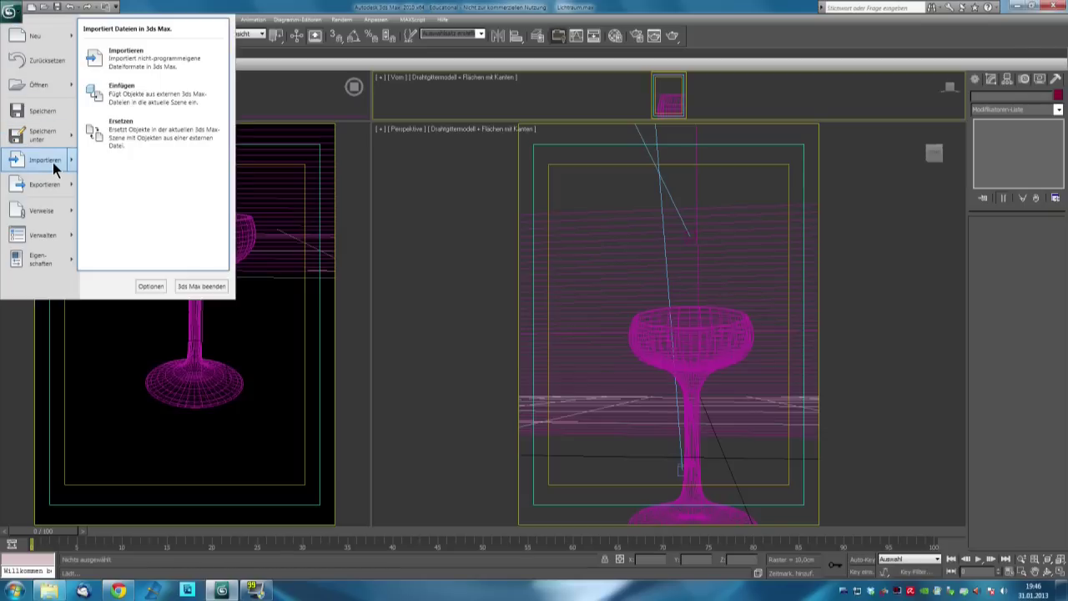
{"action": "left_click", "coordinate": [126, 94]}
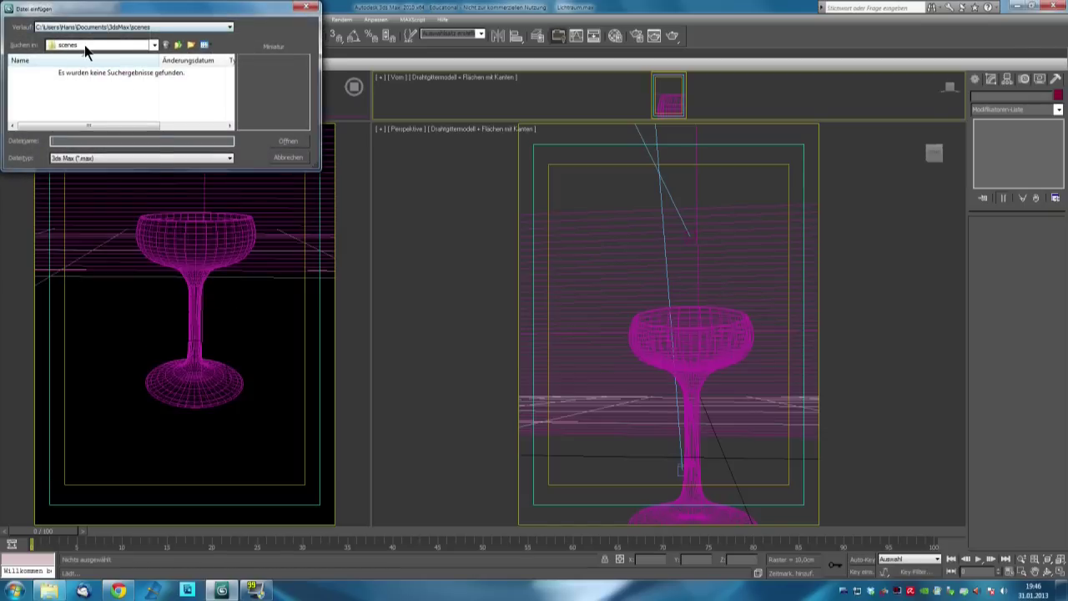
{"action": "left_click", "coordinate": [84, 45]}
{"action": "left_click", "coordinate": [71, 56]}
{"action": "left_click_drag", "start_coordinate": [231, 76], "coordinate": [229, 111]}
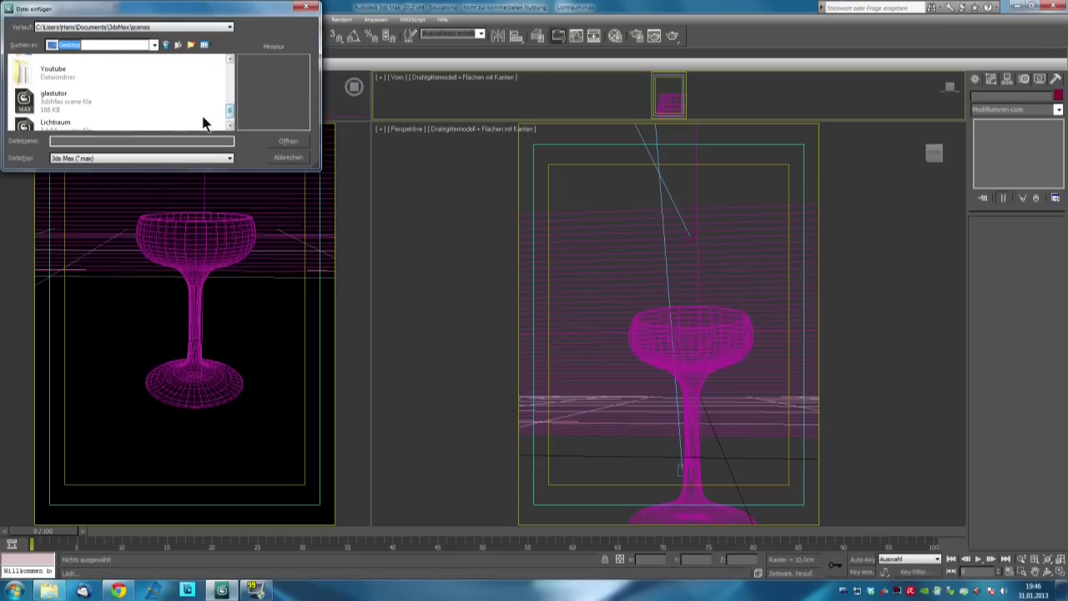
{"action": "double_click", "coordinate": [68, 107]}
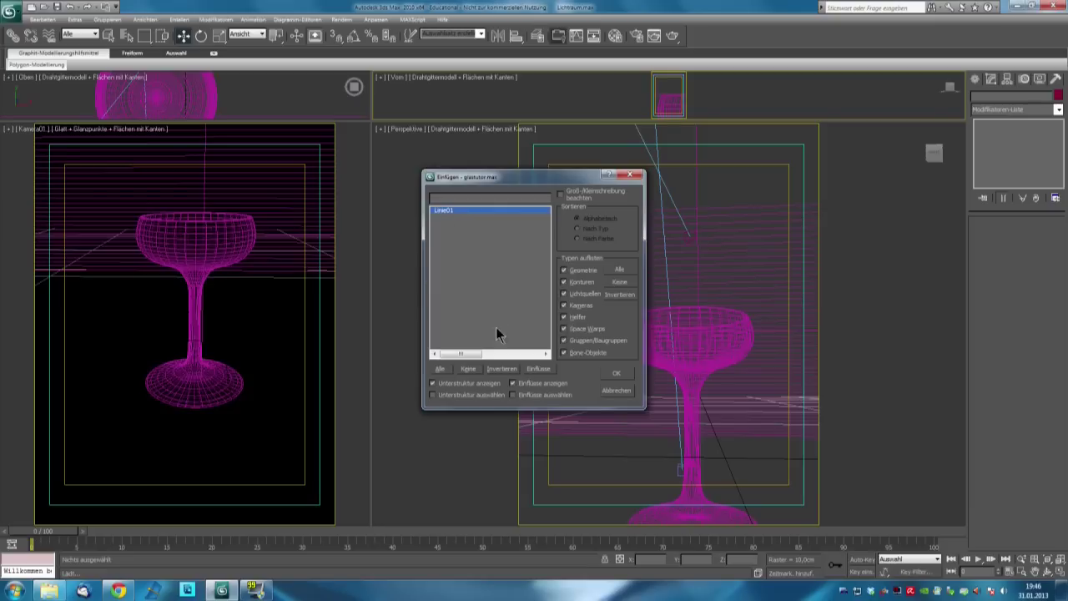
{"action": "left_click", "coordinate": [618, 374]}
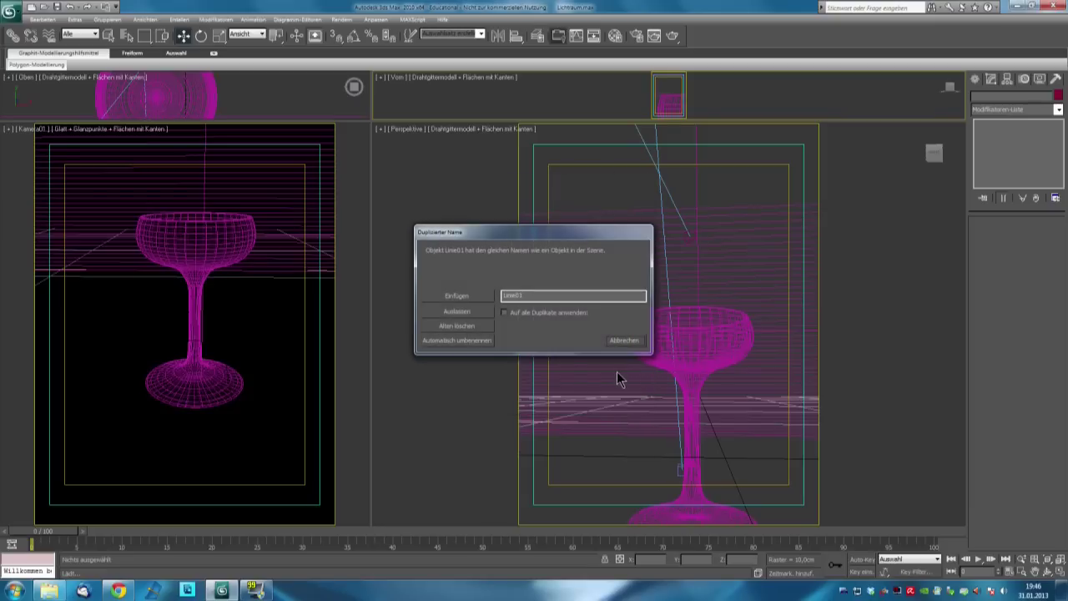
{"action": "left_click", "coordinate": [463, 342]}
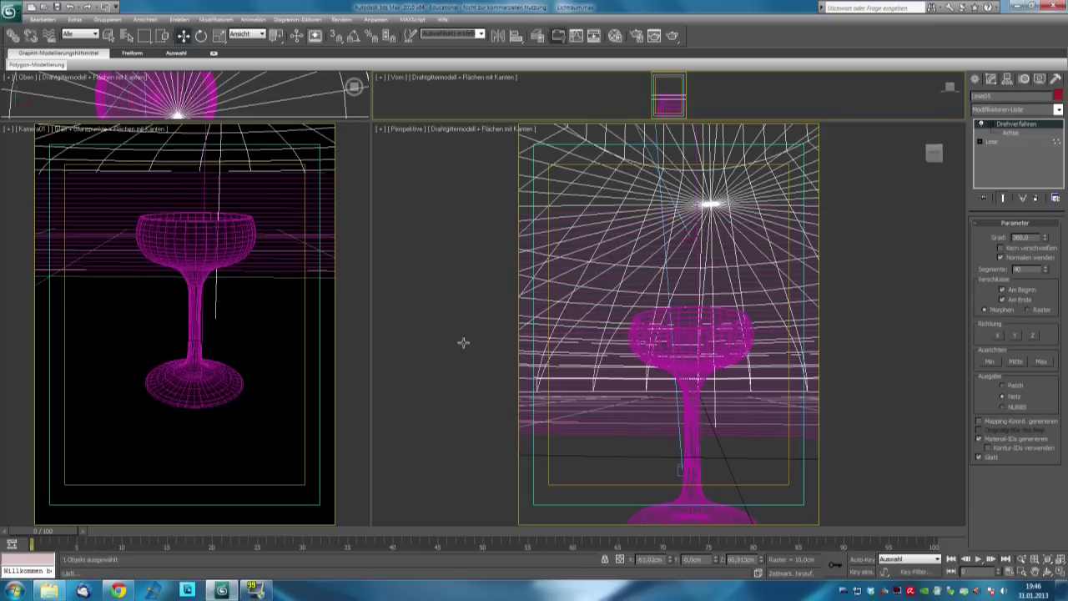
Step: Select the merged plate in the perspective view and scale it down uniformly to about 7.57 %
{"action": "left_click", "coordinate": [470, 270]}
{"action": "key", "text": "z"}
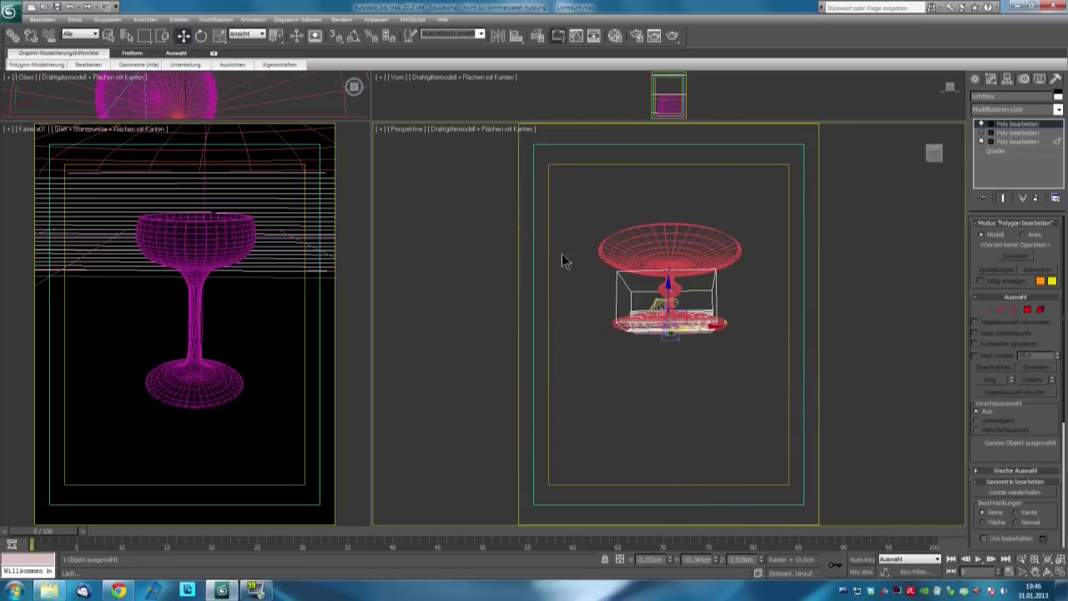
{"action": "left_click", "coordinate": [624, 246]}
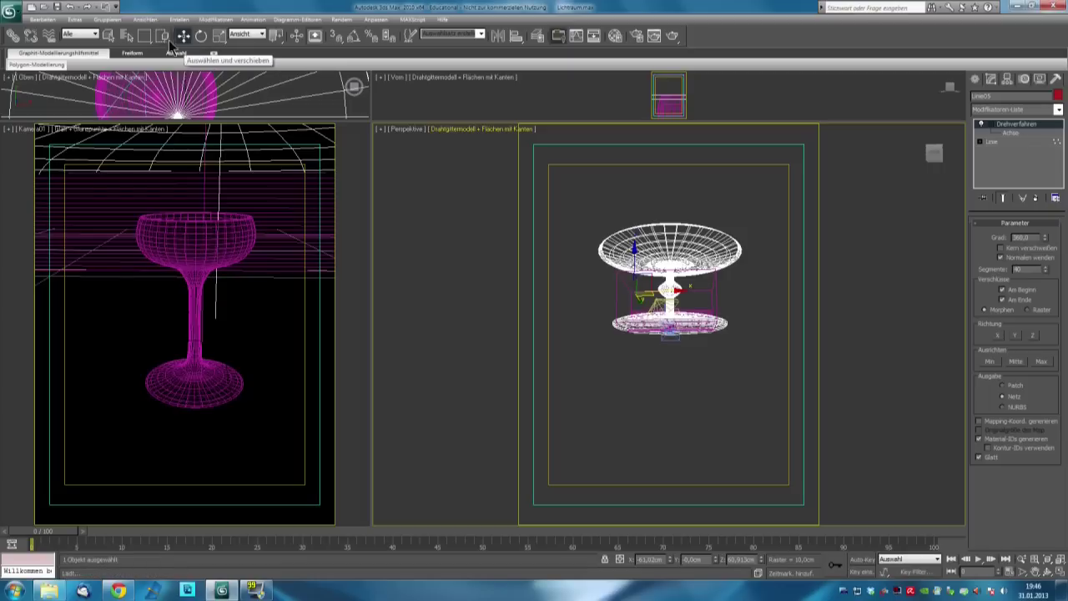
{"action": "left_click", "coordinate": [220, 39]}
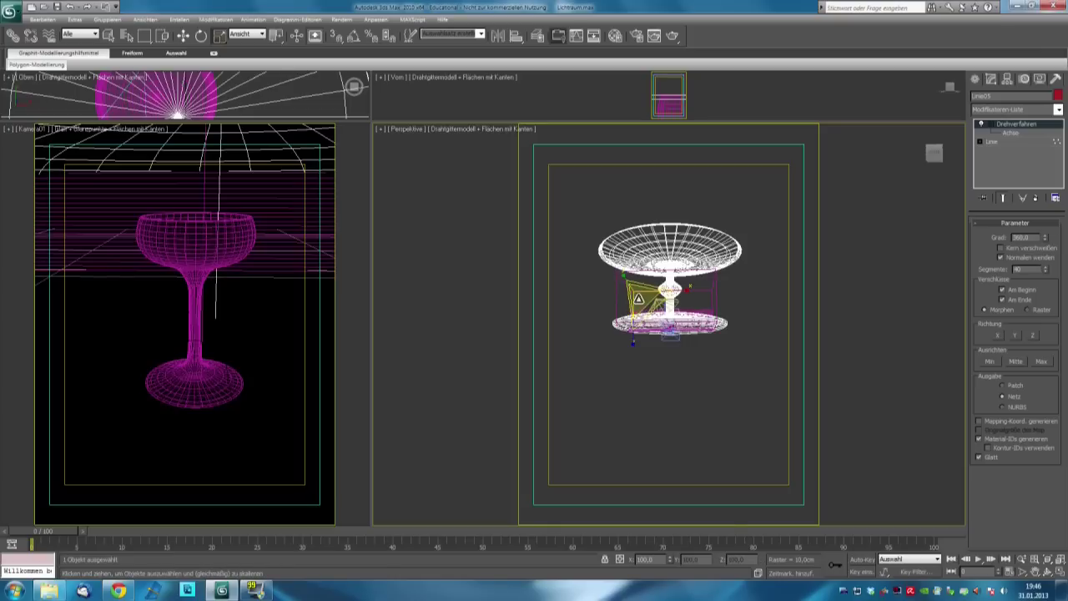
{"action": "left_click_drag", "start_coordinate": [639, 298], "coordinate": [771, 393]}
Step: Move the plate from above the backdrop down to the studio floor, next to the champagne glass
{"action": "scroll", "coordinate": [751, 390], "scroll_direction": "up", "scroll_amount": 5}
{"action": "middle_click_drag", "start_coordinate": [609, 339], "coordinate": [701, 475]}
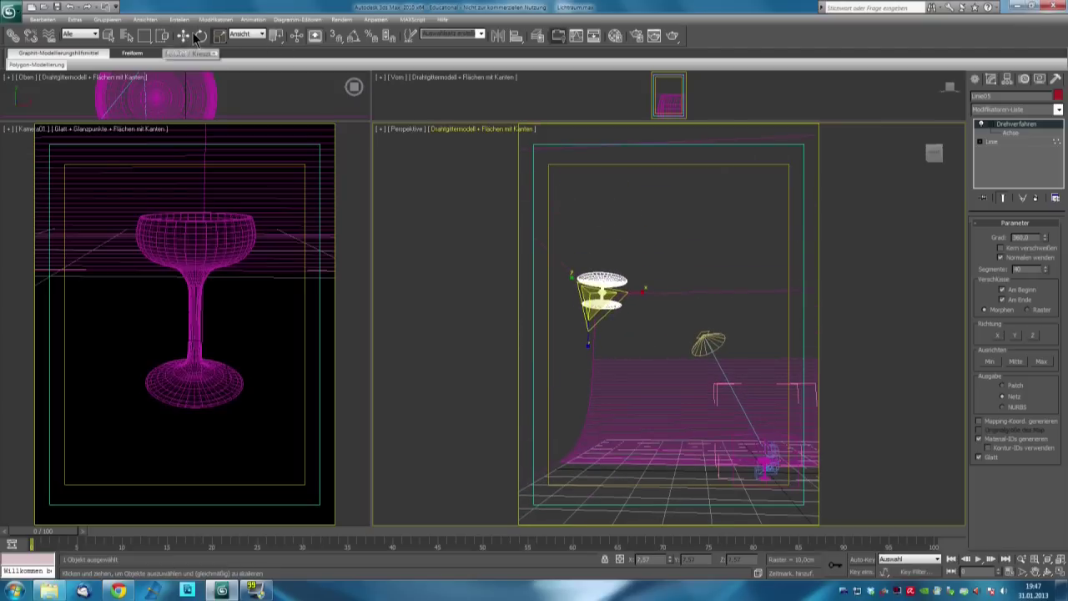
{"action": "left_click", "coordinate": [185, 36]}
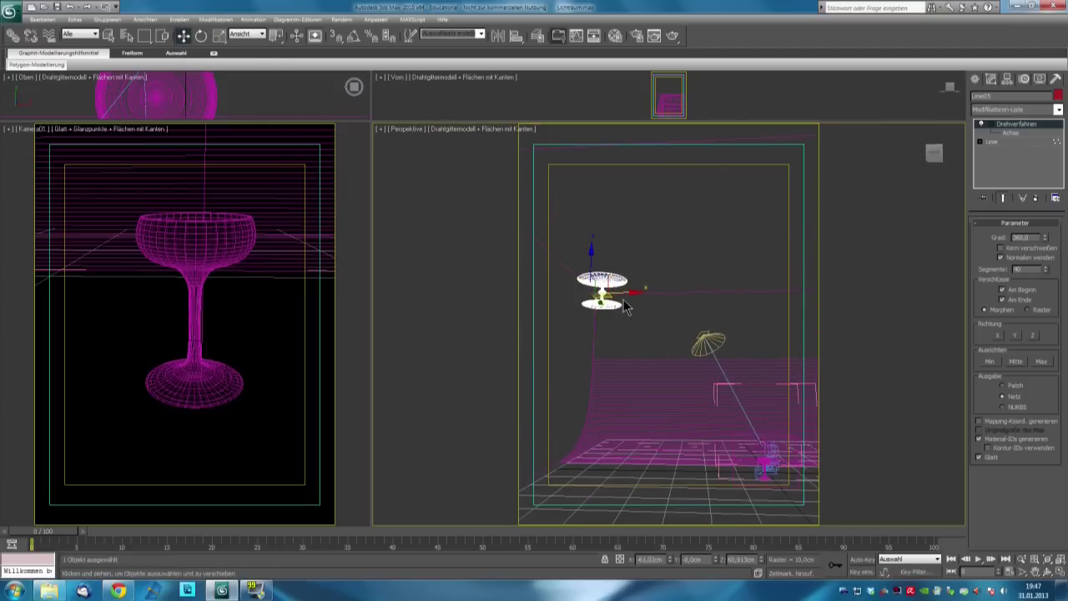
{"action": "left_click_drag", "start_coordinate": [623, 296], "coordinate": [792, 461]}
{"action": "middle_click_drag", "start_coordinate": [696, 446], "coordinate": [626, 437]}
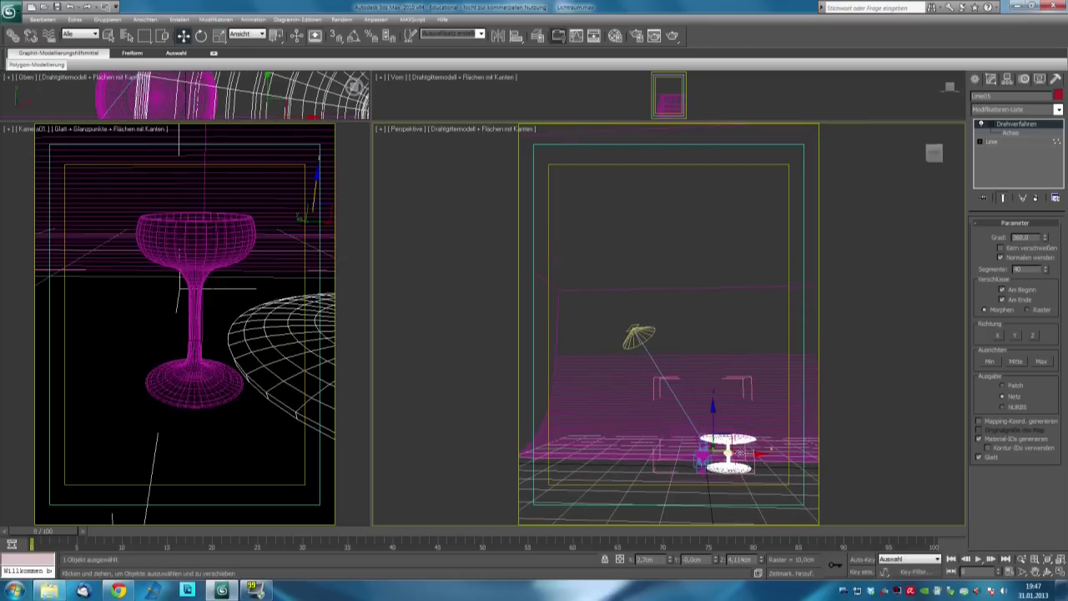
{"action": "left_click_drag", "start_coordinate": [738, 456], "coordinate": [726, 455]}
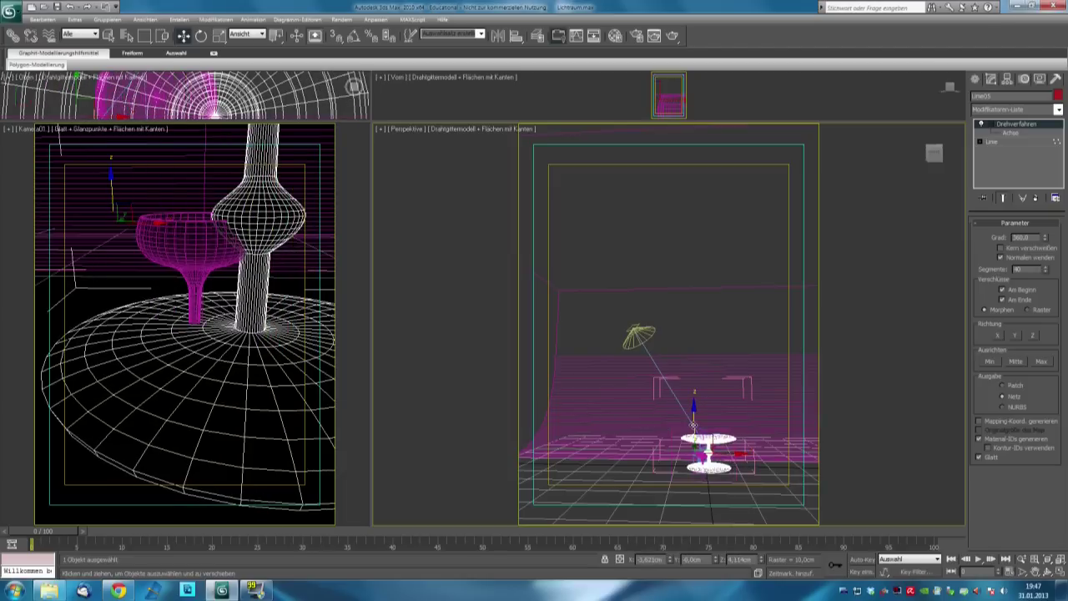
{"action": "left_click_drag", "start_coordinate": [693, 426], "coordinate": [730, 459]}
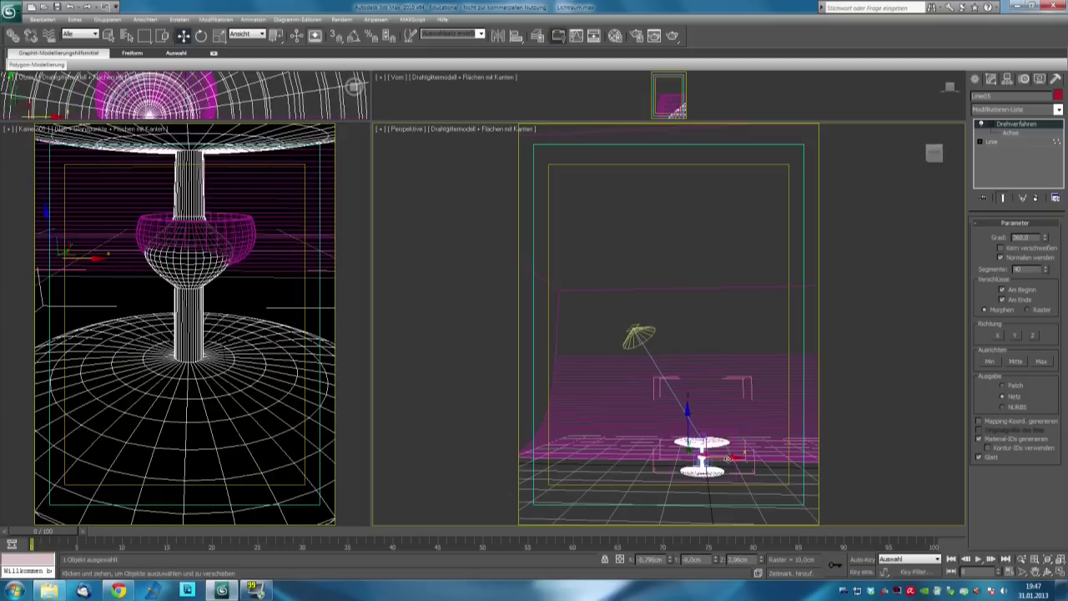
Step: Scale the plate down further to about 2.47 % and move it down and across to the champagne glass's position
{"action": "left_click", "coordinate": [219, 35]}
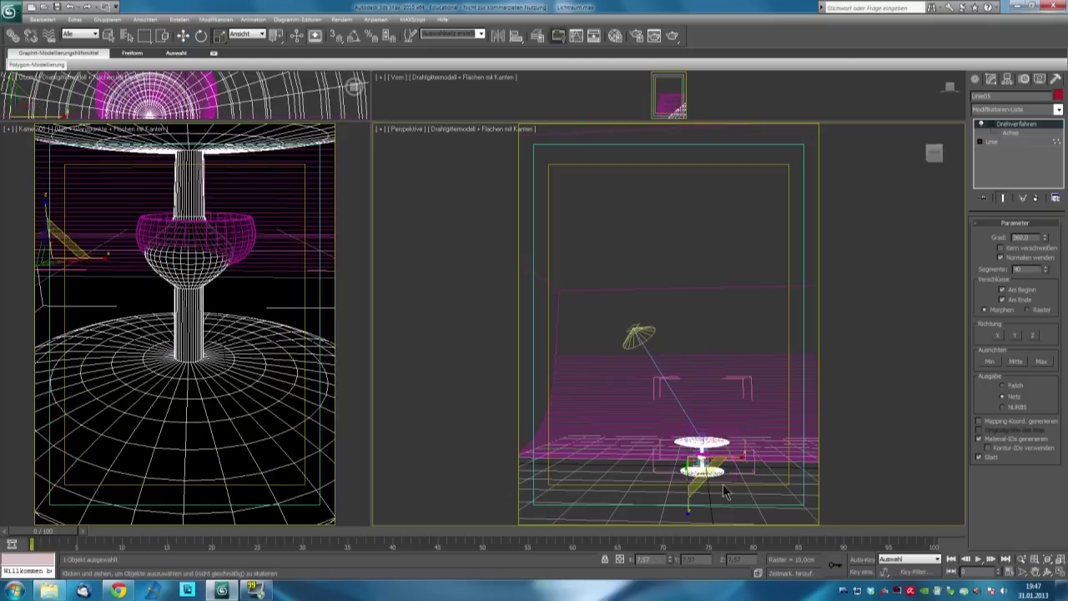
{"action": "left_click_drag", "start_coordinate": [697, 464], "coordinate": [739, 579]}
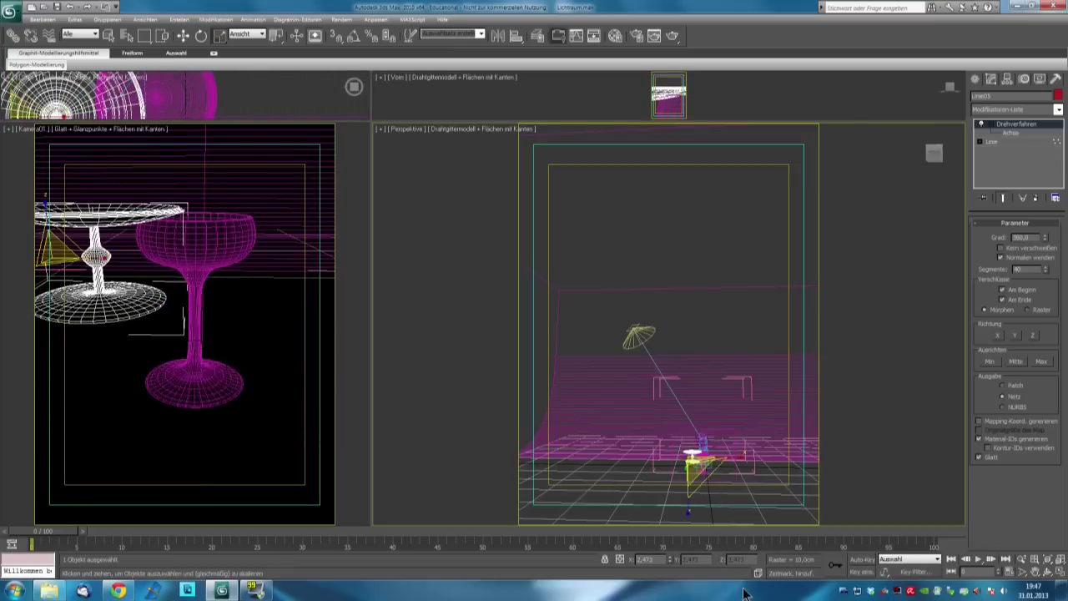
{"action": "left_click", "coordinate": [182, 35]}
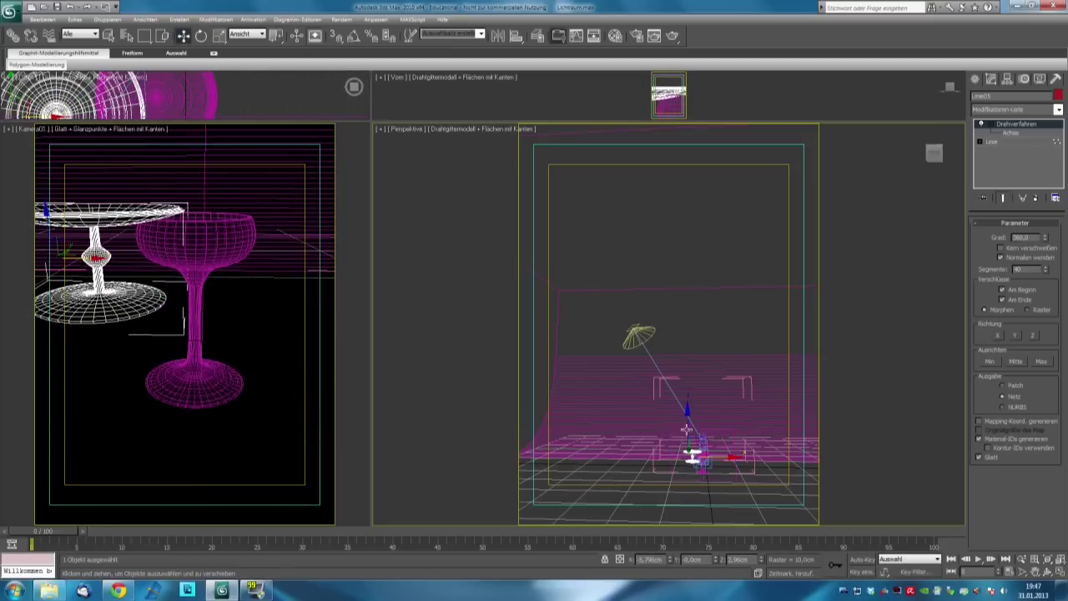
{"action": "left_click_drag", "start_coordinate": [688, 429], "coordinate": [686, 438]}
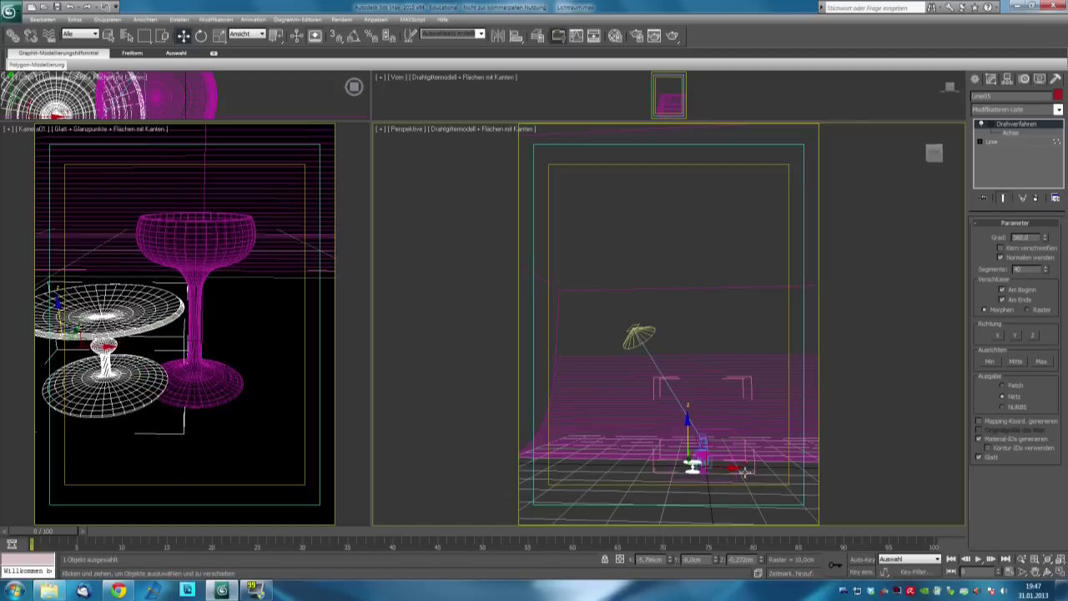
{"action": "left_click_drag", "start_coordinate": [727, 469], "coordinate": [699, 459]}
Step: Delete the original champagne glass standing at the plate's position
{"action": "scroll", "coordinate": [699, 458], "scroll_direction": "up", "scroll_amount": 5}
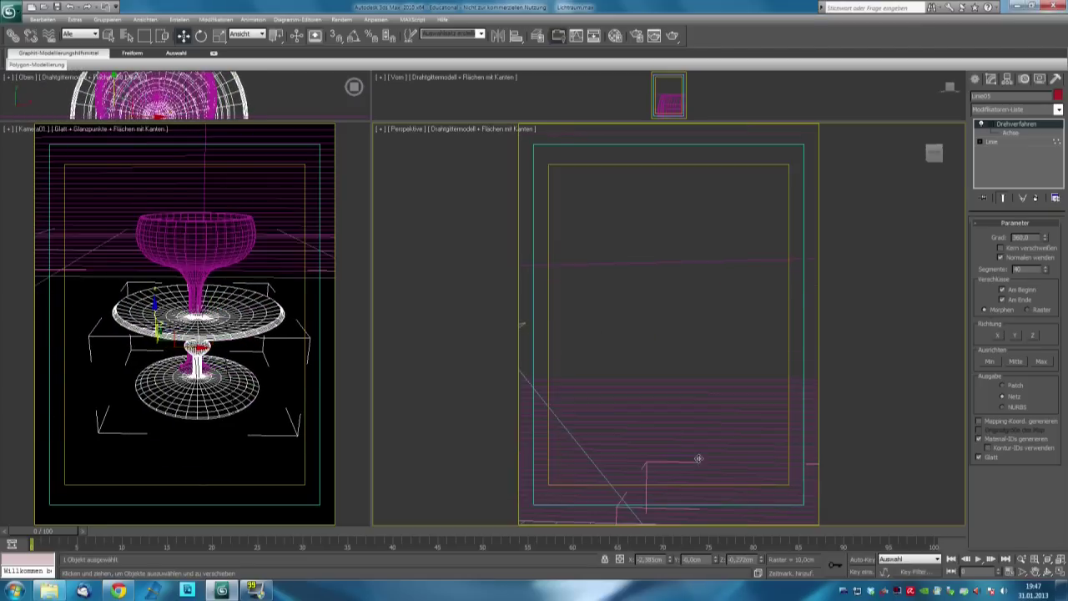
{"action": "middle_click_drag", "start_coordinate": [660, 446], "coordinate": [570, 440]}
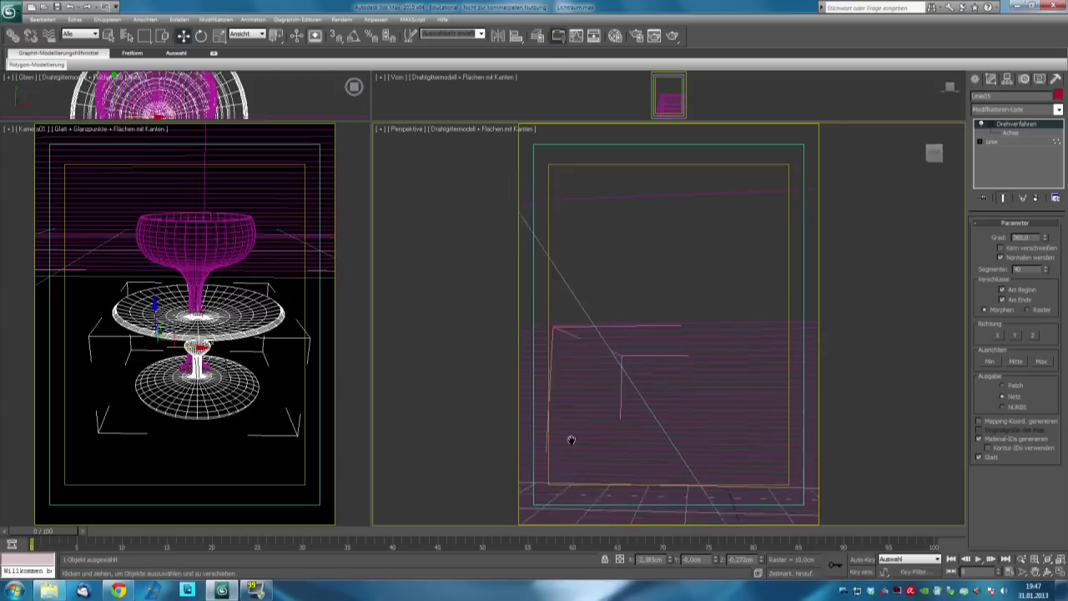
{"action": "scroll", "coordinate": [571, 439], "scroll_direction": "down", "scroll_amount": 5}
{"action": "middle_click_drag", "start_coordinate": [639, 341], "coordinate": [584, 241]}
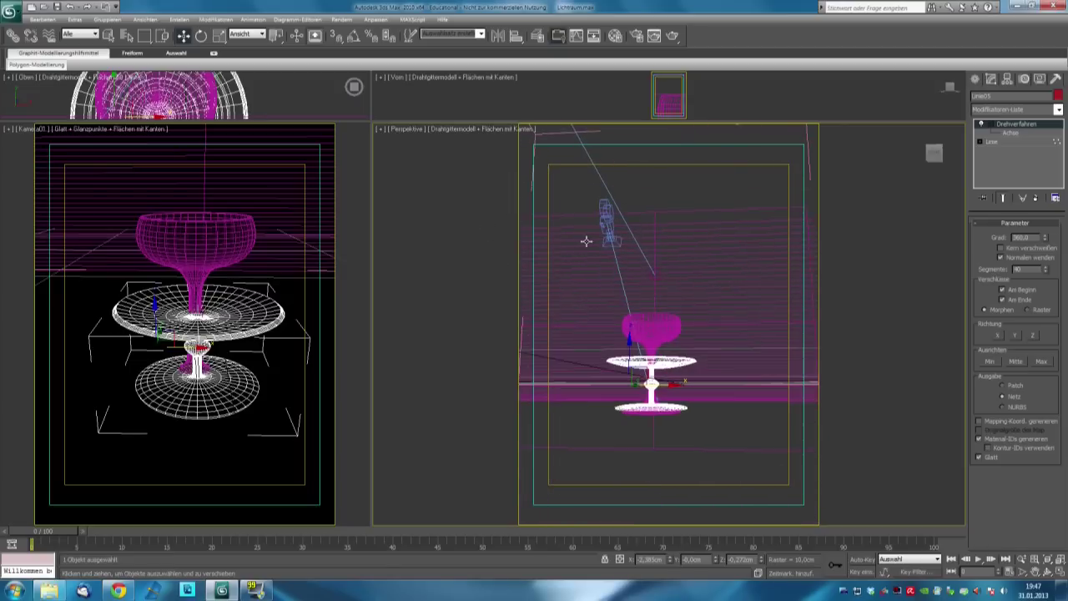
{"action": "left_click", "coordinate": [643, 322]}
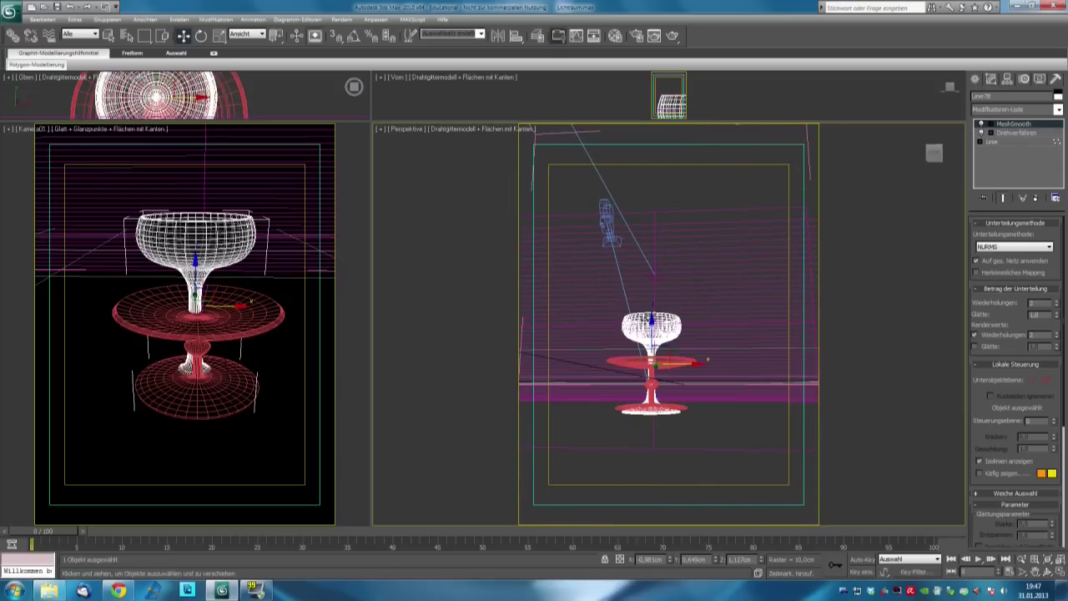
{"action": "key", "text": "Delete"}
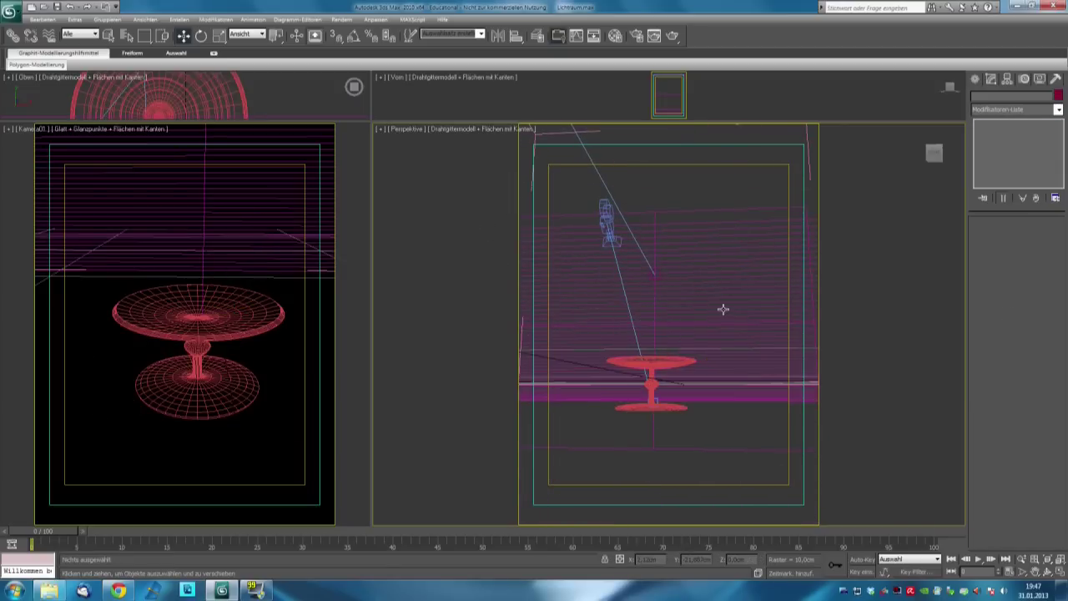
Step: Select the merged plate and assign it the glass material from the first sample slot of the Material Editor
{"action": "left_click", "coordinate": [655, 375]}
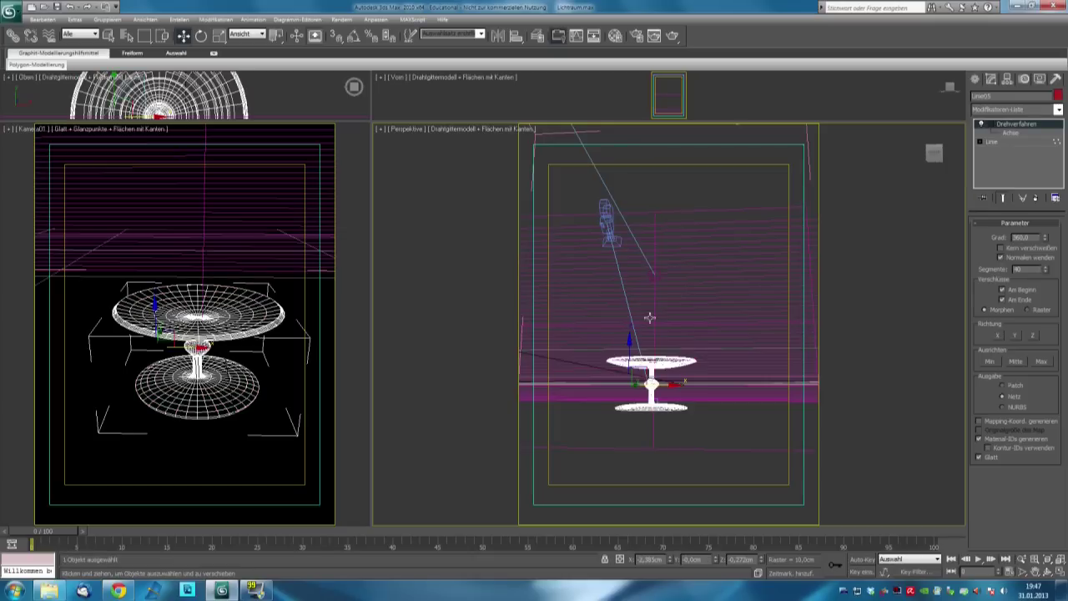
{"action": "left_click", "coordinate": [615, 38]}
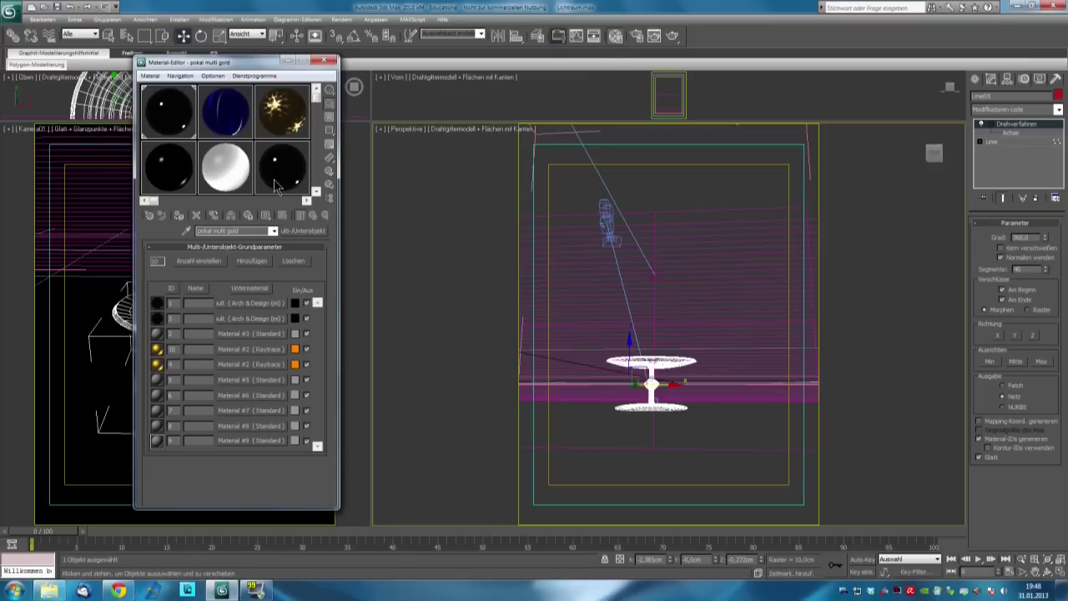
{"action": "left_click", "coordinate": [162, 115]}
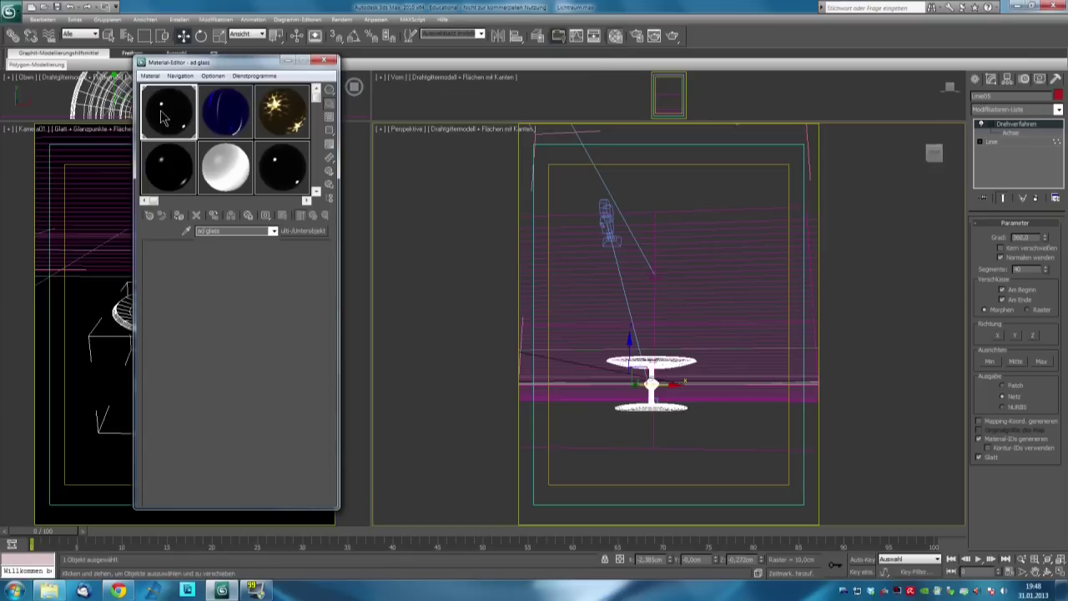
{"action": "left_click", "coordinate": [179, 216]}
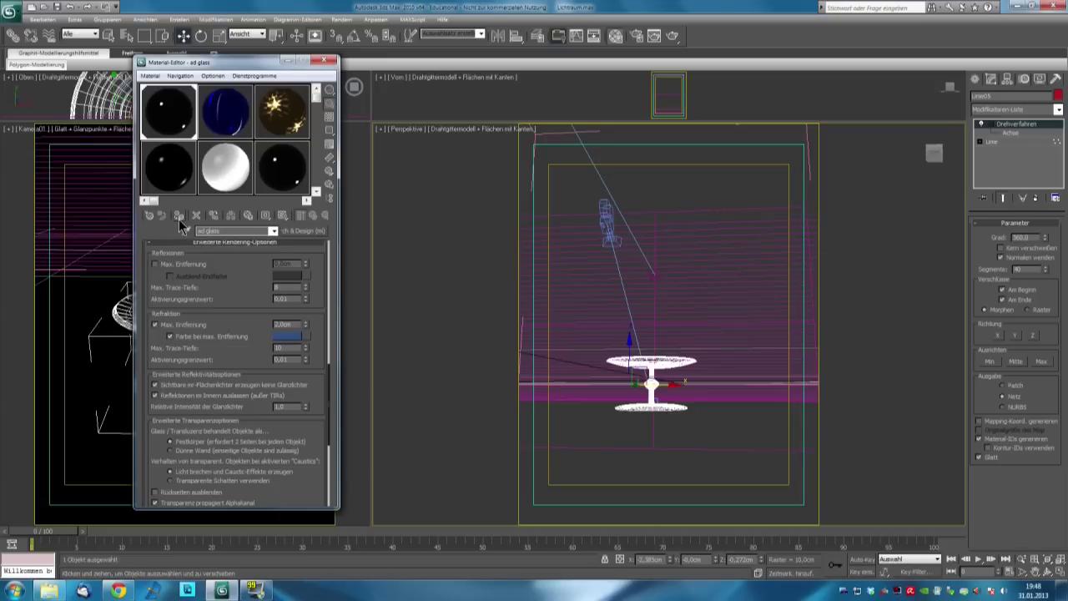
{"action": "left_click", "coordinate": [324, 60]}
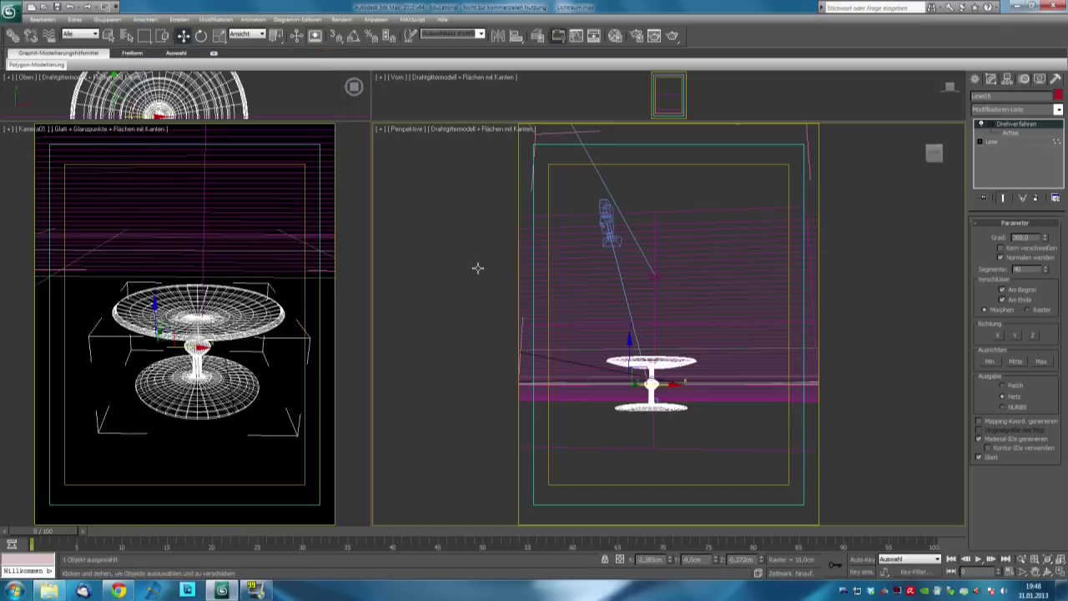
Step: Deselect the plate and render the studio scene through the Kamera01 view
{"action": "left_click", "coordinate": [401, 230]}
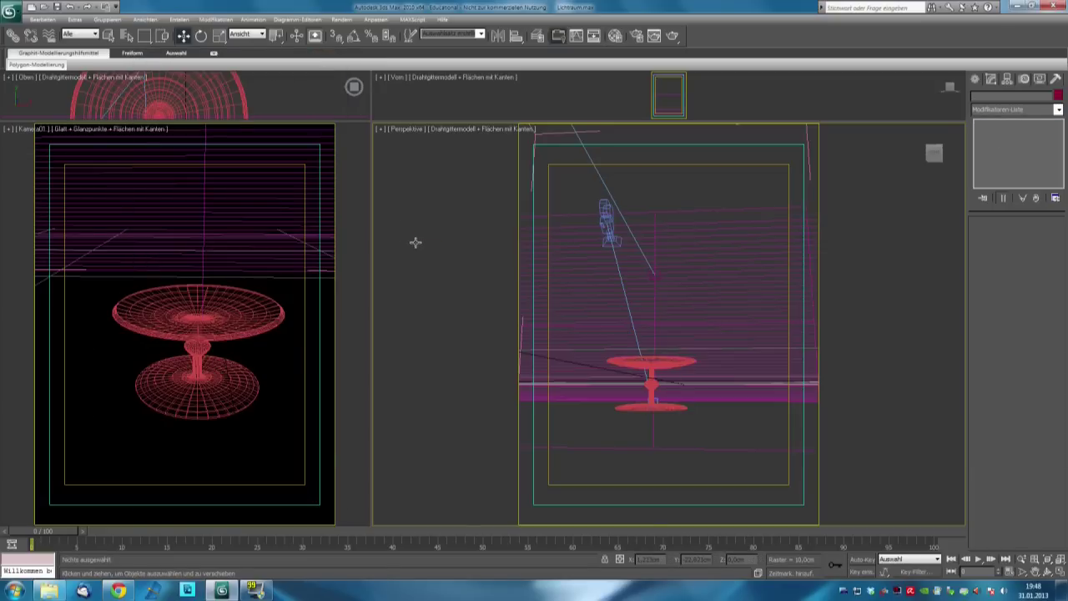
{"action": "left_click", "coordinate": [674, 39]}
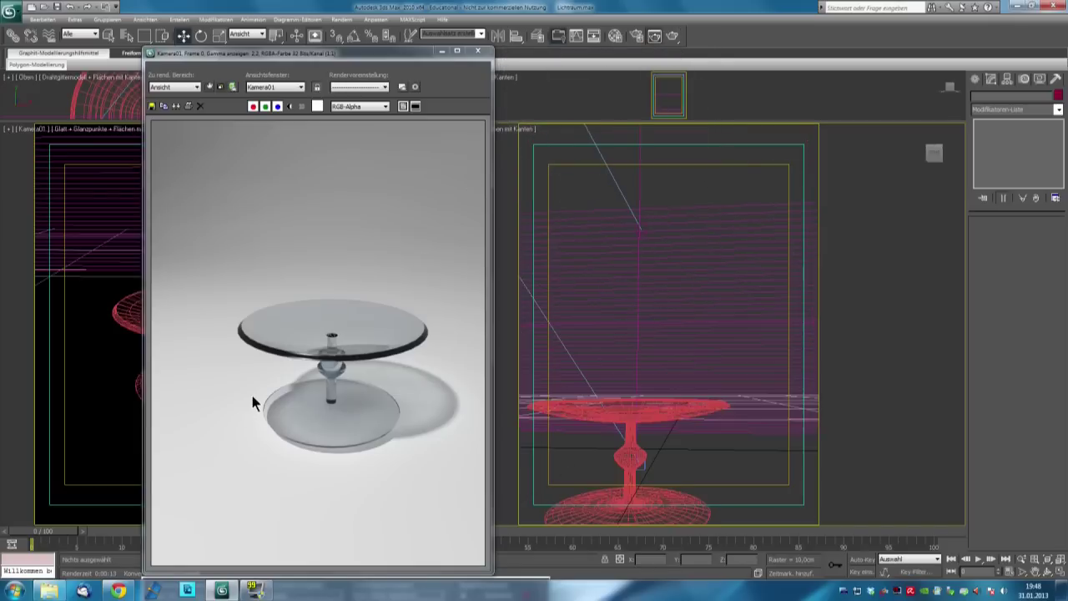
{"action": "left_click", "coordinate": [336, 58]}
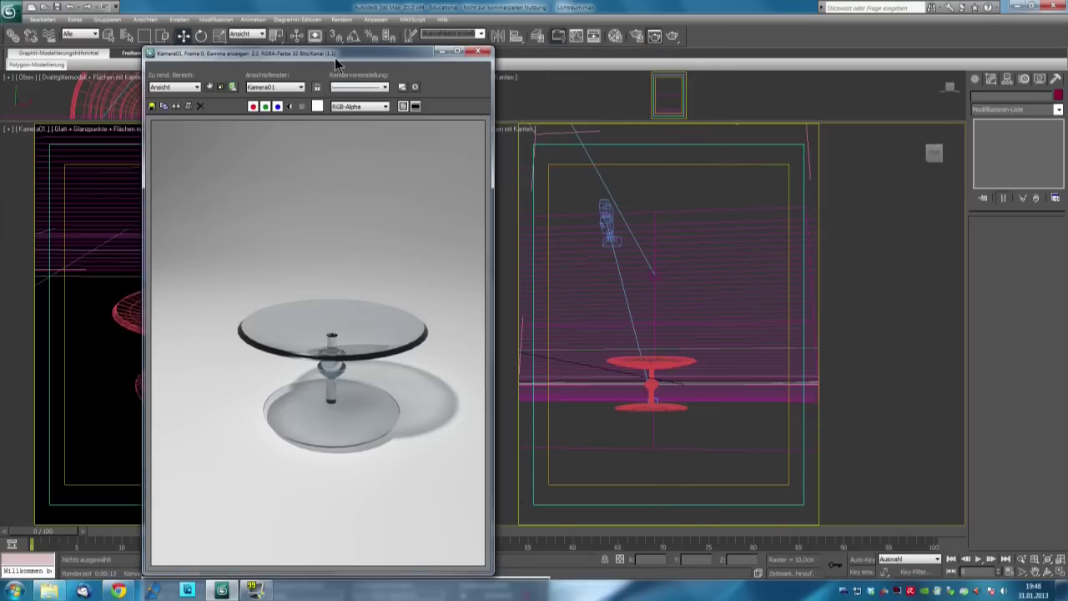